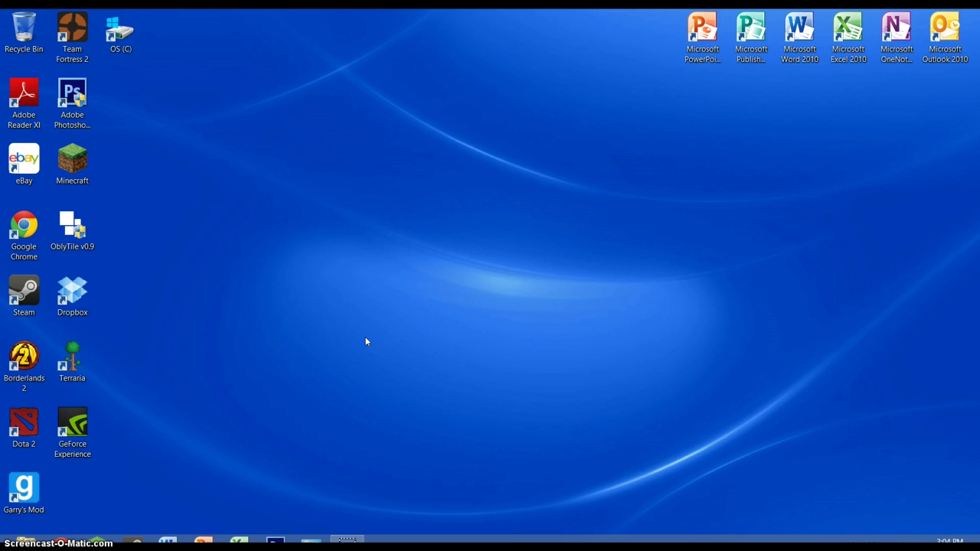
Switch from the desktop to the Start screen to see the plain GeForce Experience tile.
{"action": "left_click", "coordinate": [357, 336]}
{"action": "key", "text": "super"}
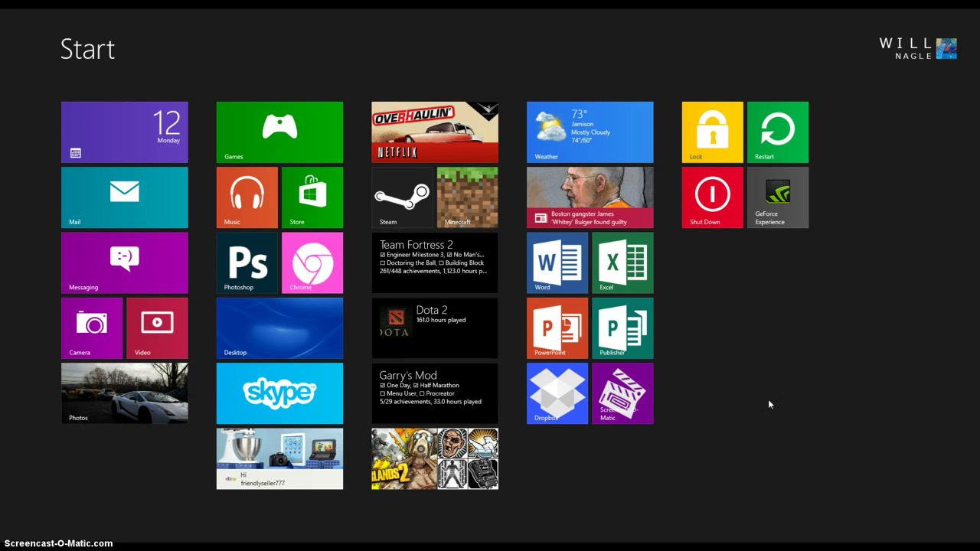
Return to the desktop and launch OblyTile v0.9 with its blank tile-creation form.
{"action": "key", "text": "super"}
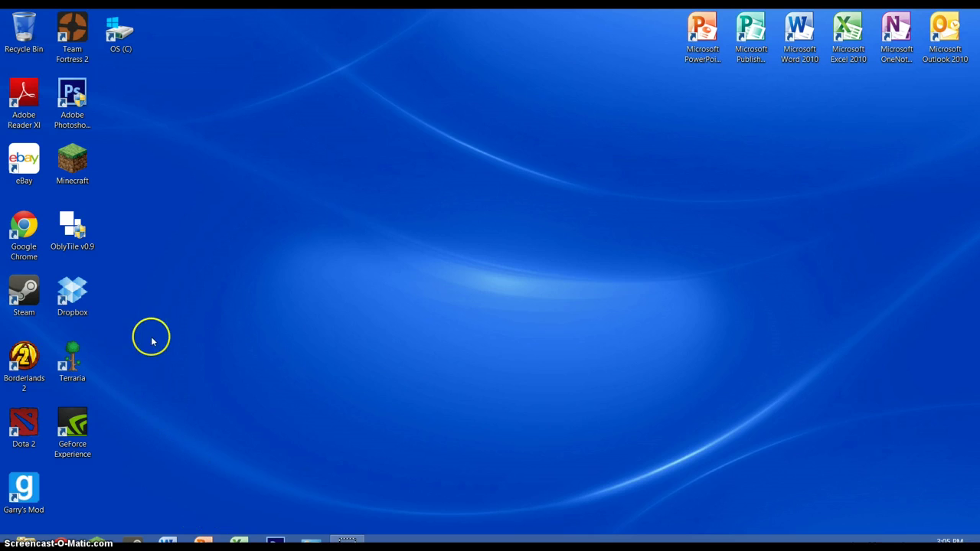
{"action": "double_click", "coordinate": [72, 235]}
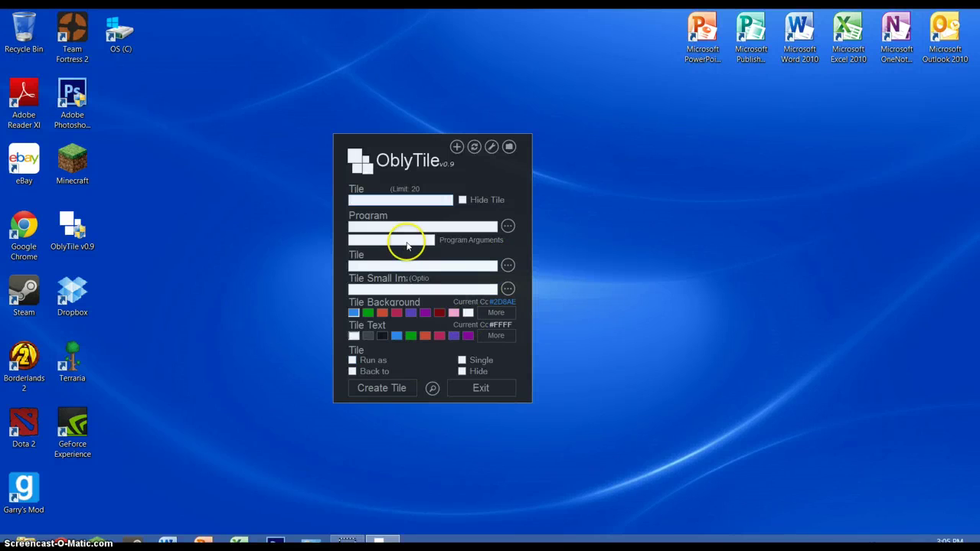
{"action": "left_click", "coordinate": [72, 417]}
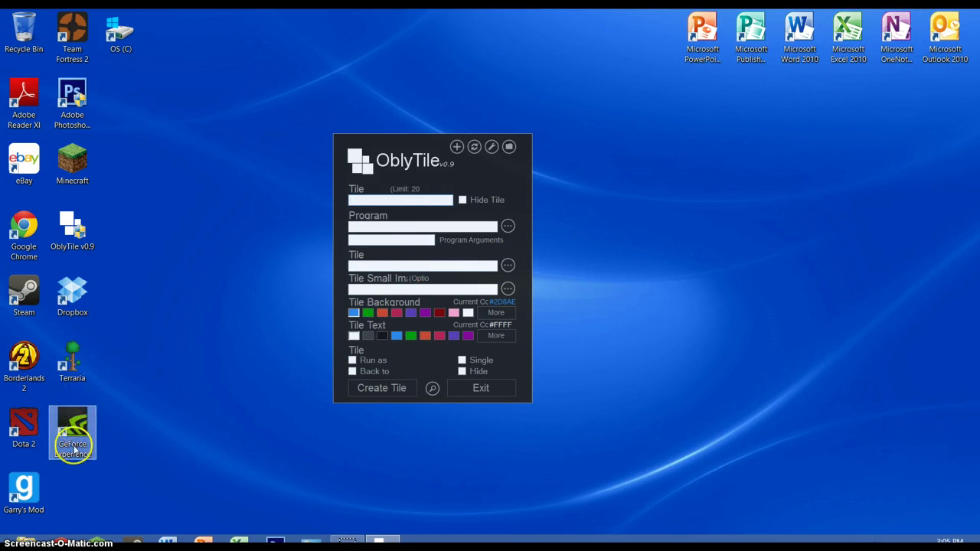
{"action": "left_click", "coordinate": [142, 368]}
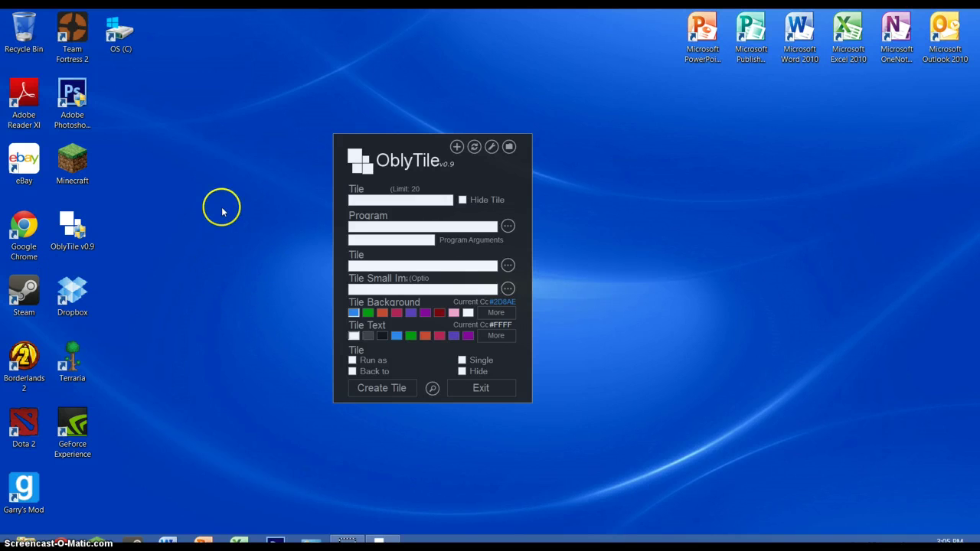
Launch Chrome and search Google Images for 'nvidia logo'.
{"action": "double_click", "coordinate": [21, 238]}
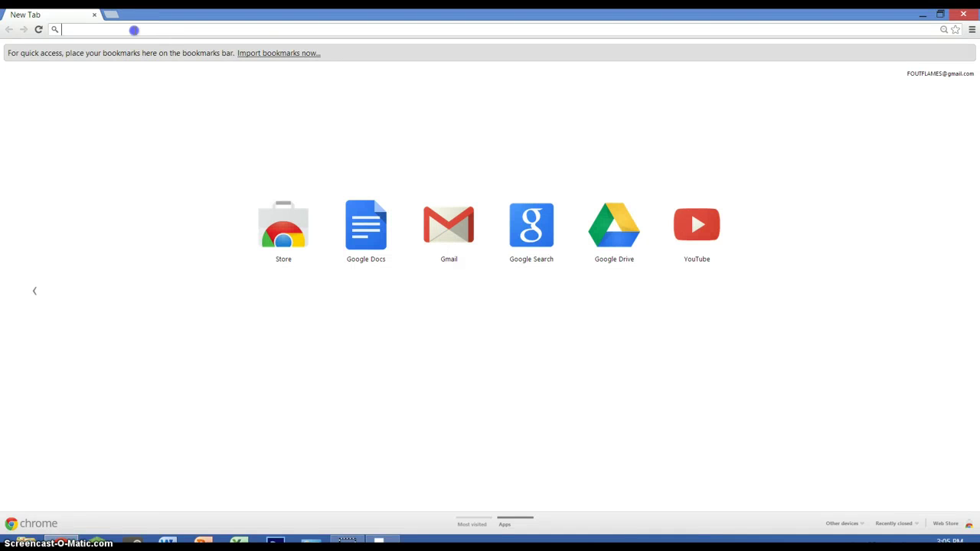
{"action": "type", "text": "n"}
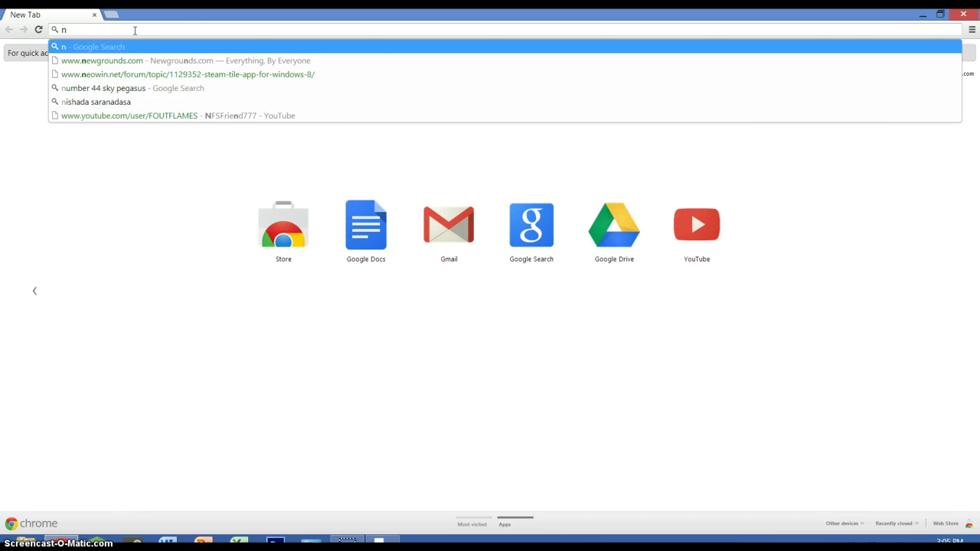
{"action": "type", "text": "vidia logo"}
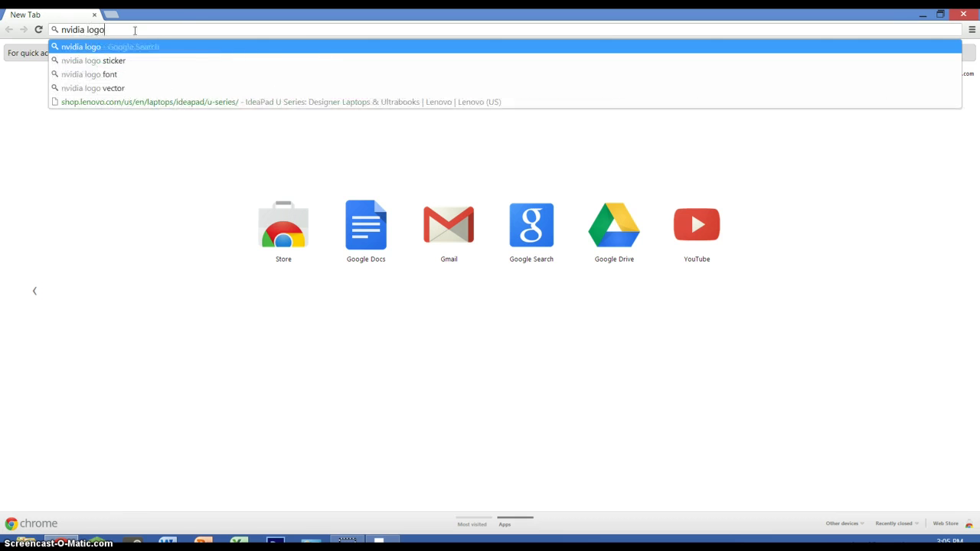
{"action": "key", "text": "Return"}
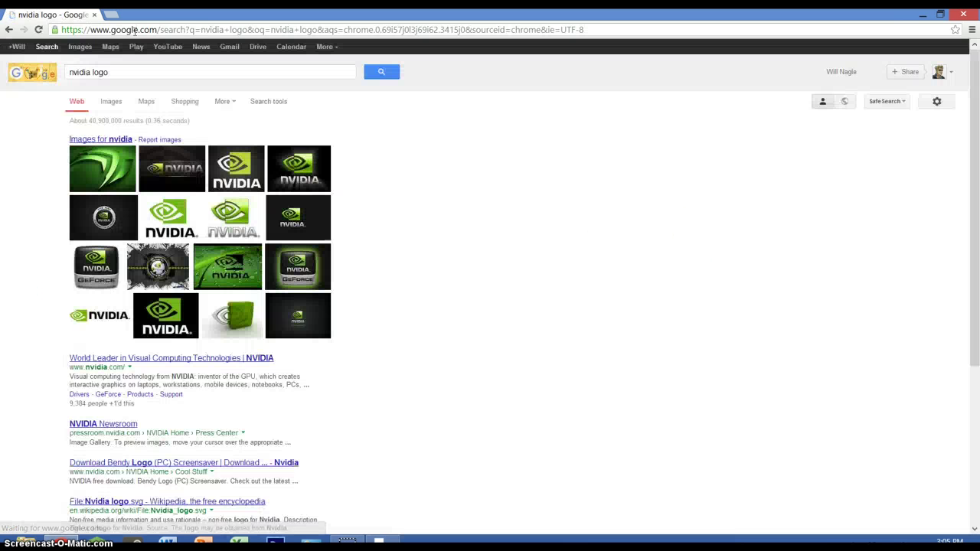
{"action": "left_click", "coordinate": [80, 47]}
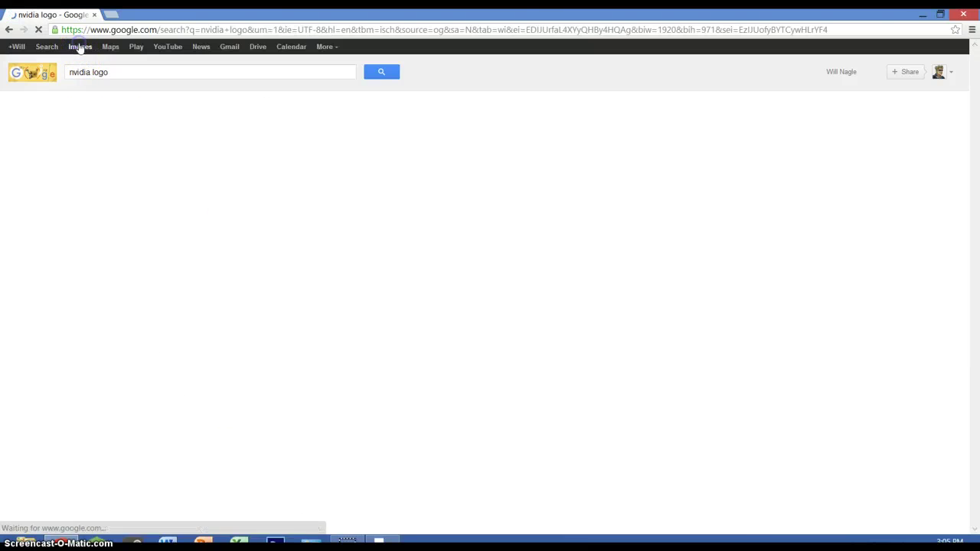
{"action": "scroll", "coordinate": [471, 291], "scroll_direction": "down", "scroll_amount": 1}
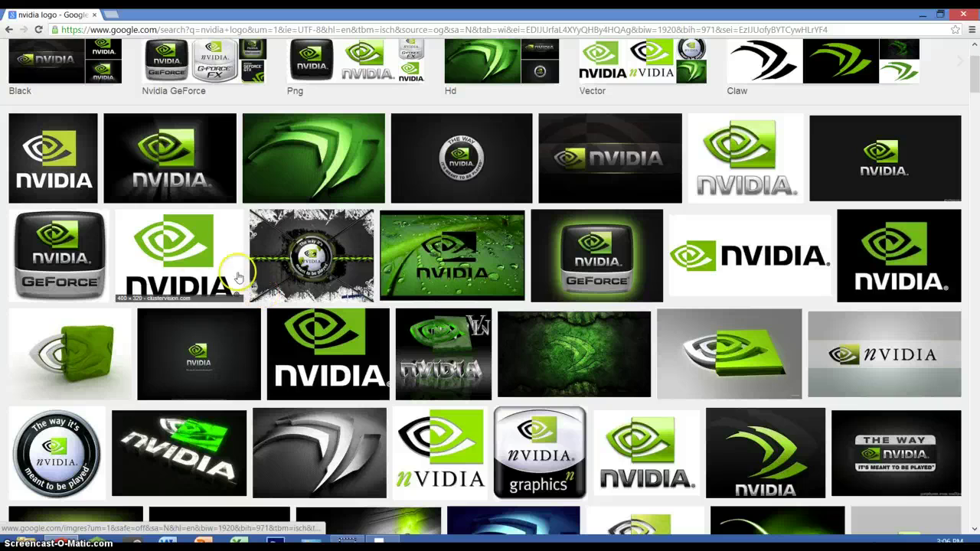
Open the original full-size NVIDIA logo PNG, copy the image, and close Chrome.
{"action": "left_click", "coordinate": [160, 255]}
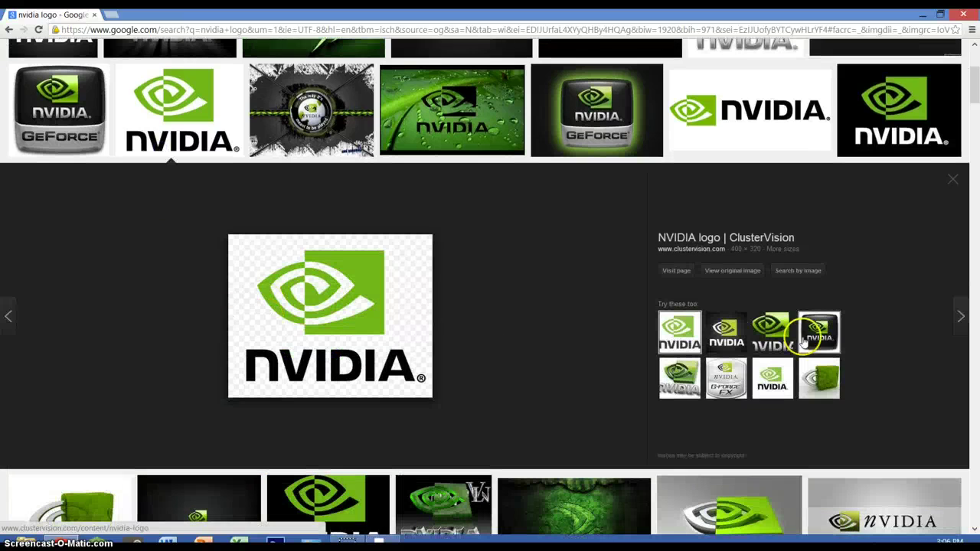
{"action": "left_click", "coordinate": [746, 275]}
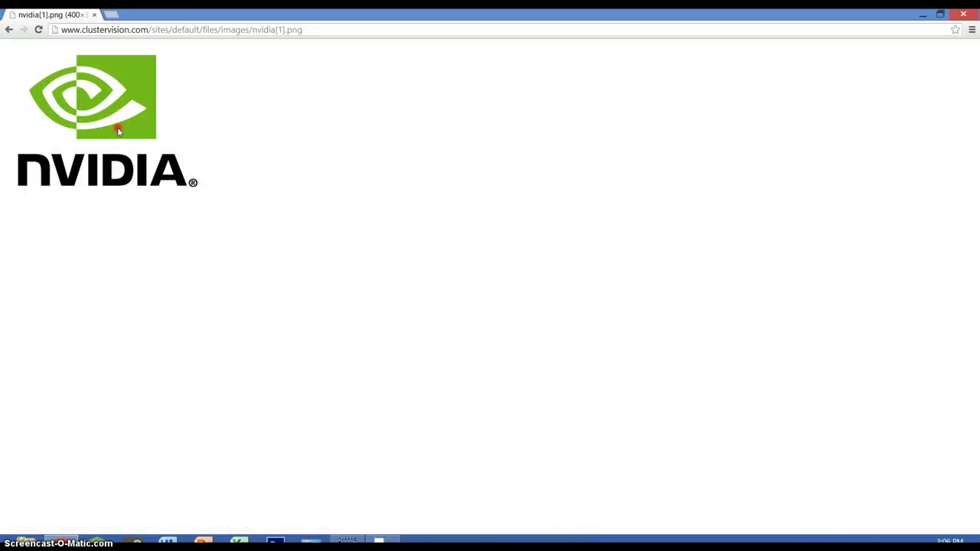
{"action": "right_click", "coordinate": [119, 129]}
{"action": "left_click", "coordinate": [134, 165]}
{"action": "left_click", "coordinate": [963, 13]}
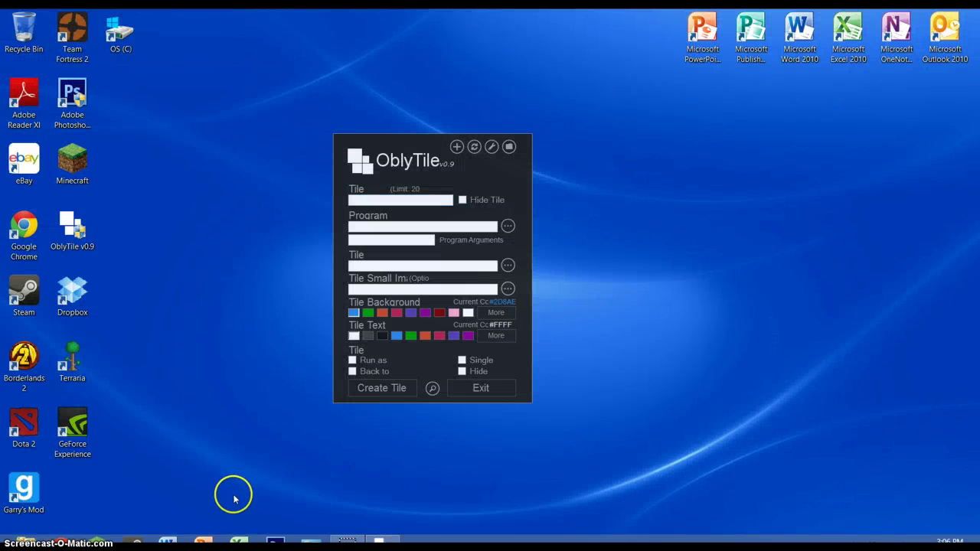
Launch Photoshop and create a new 150×150 px document at 150 pixels/inch.
{"action": "left_click", "coordinate": [275, 540]}
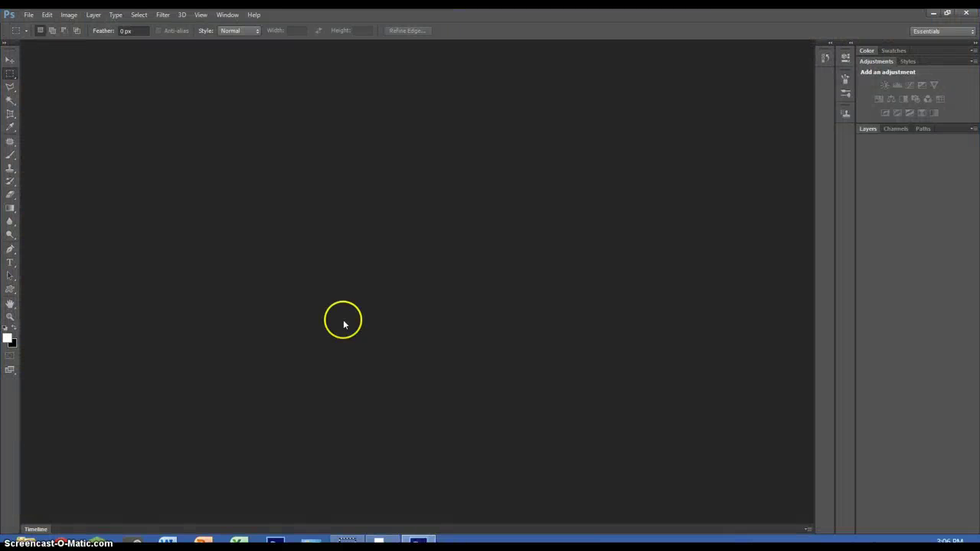
{"action": "left_click", "coordinate": [29, 14]}
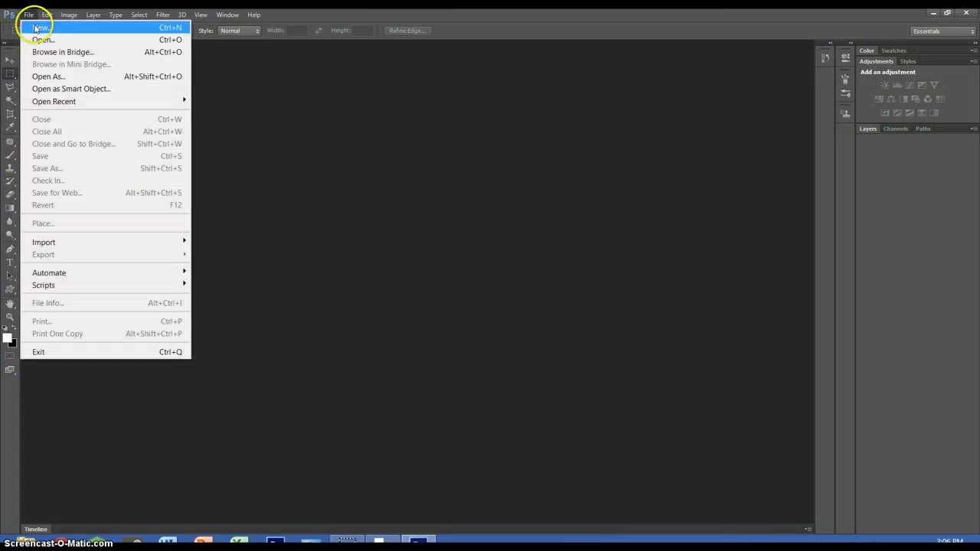
{"action": "left_click", "coordinate": [35, 28]}
{"action": "left_click", "coordinate": [252, 142]}
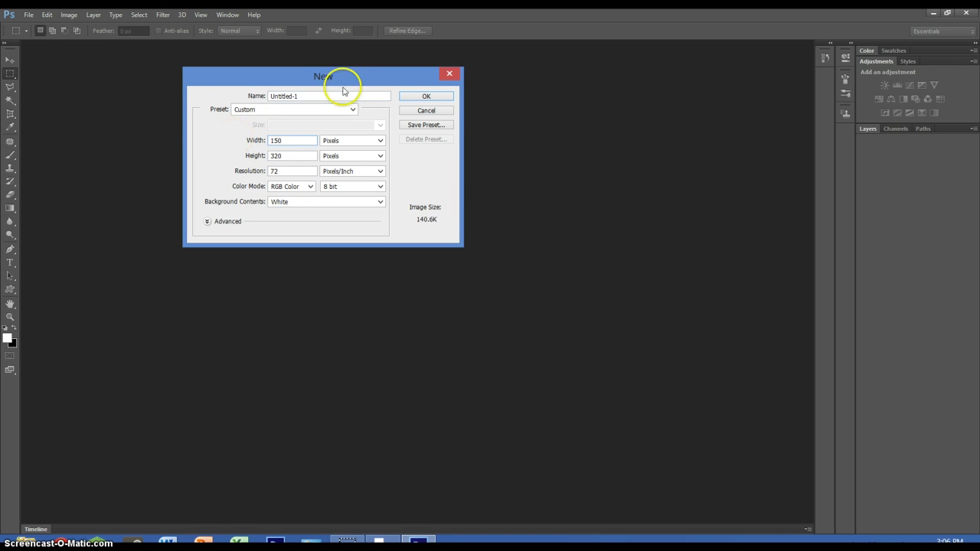
{"action": "double_click", "coordinate": [277, 156]}
{"action": "type", "text": "150"}
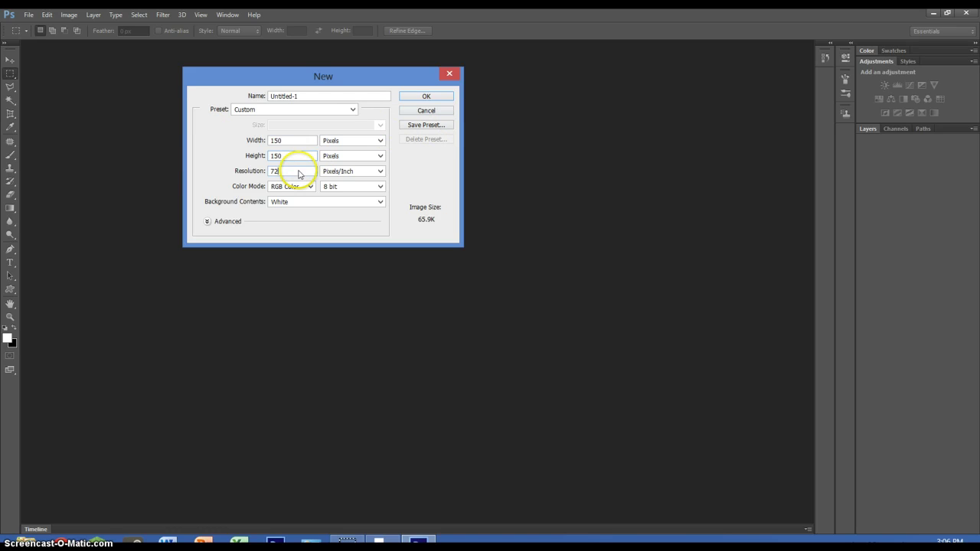
{"action": "left_click", "coordinate": [257, 171]}
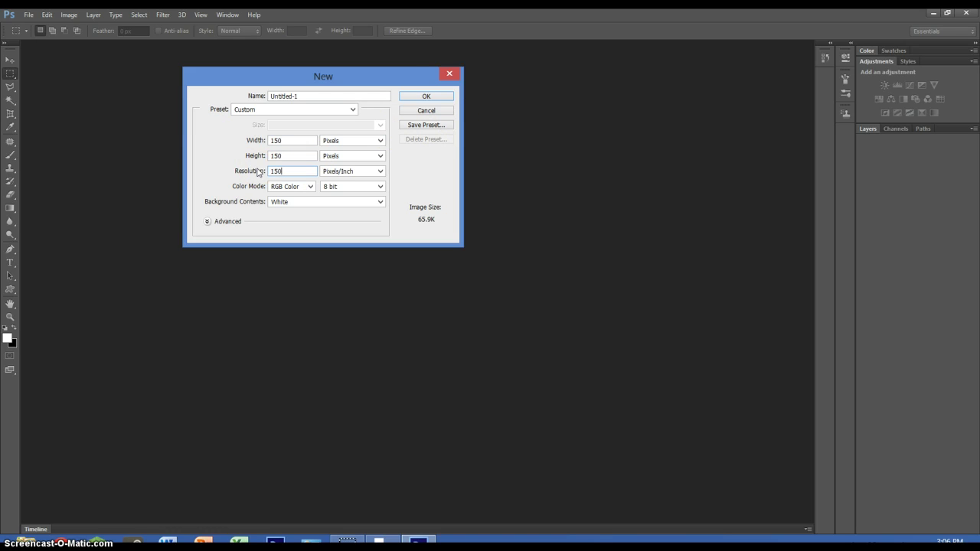
{"action": "key", "text": "Return"}
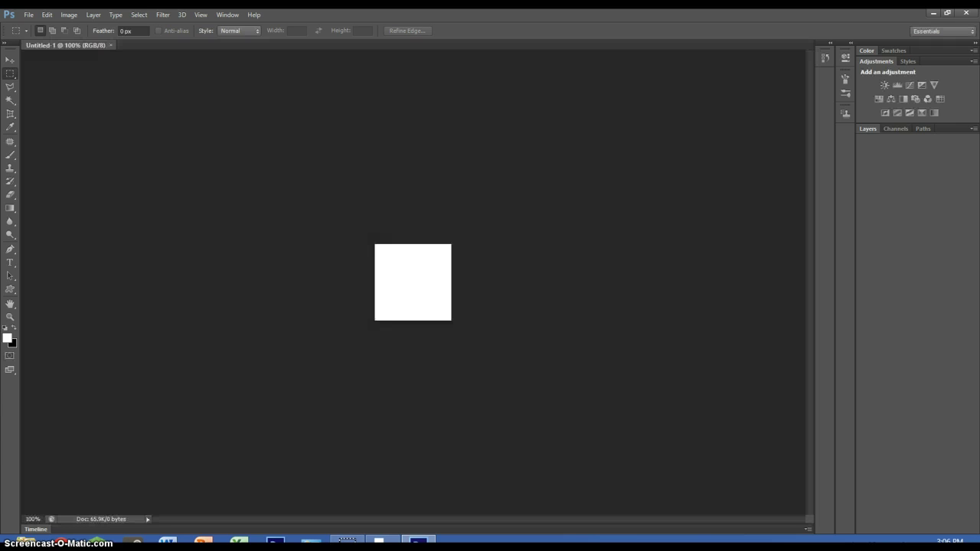
Zoom to 200%, paste the NVIDIA logo, and scale it to about 45% inside the square.
{"action": "key", "text": "ctrl+plus"}
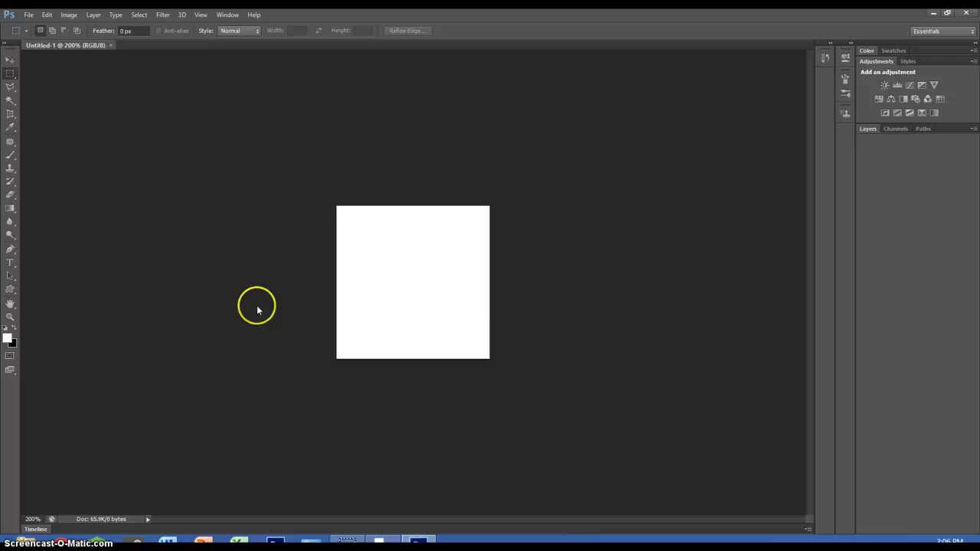
{"action": "key", "text": "ctrl+v"}
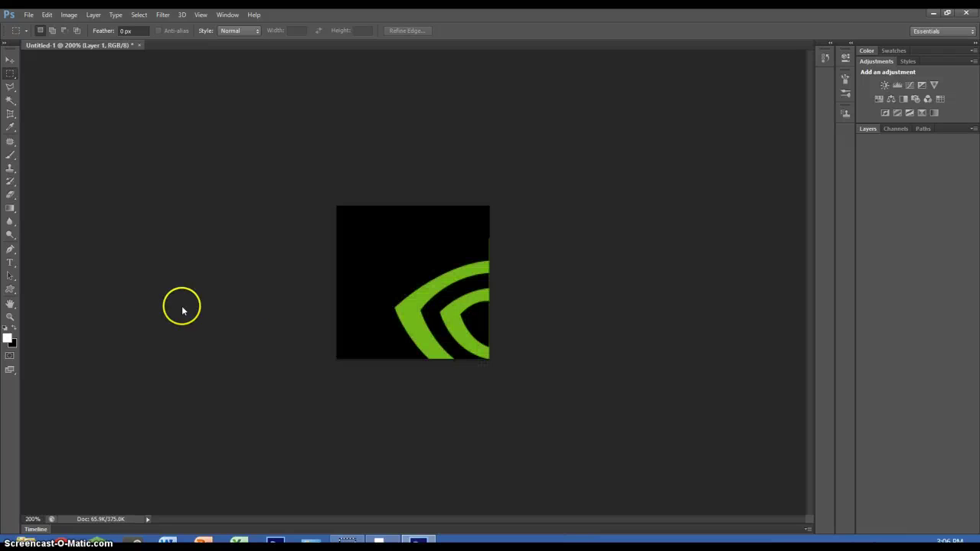
{"action": "left_click", "coordinate": [10, 59]}
{"action": "left_click_drag", "start_coordinate": [348, 278], "coordinate": [386, 261]}
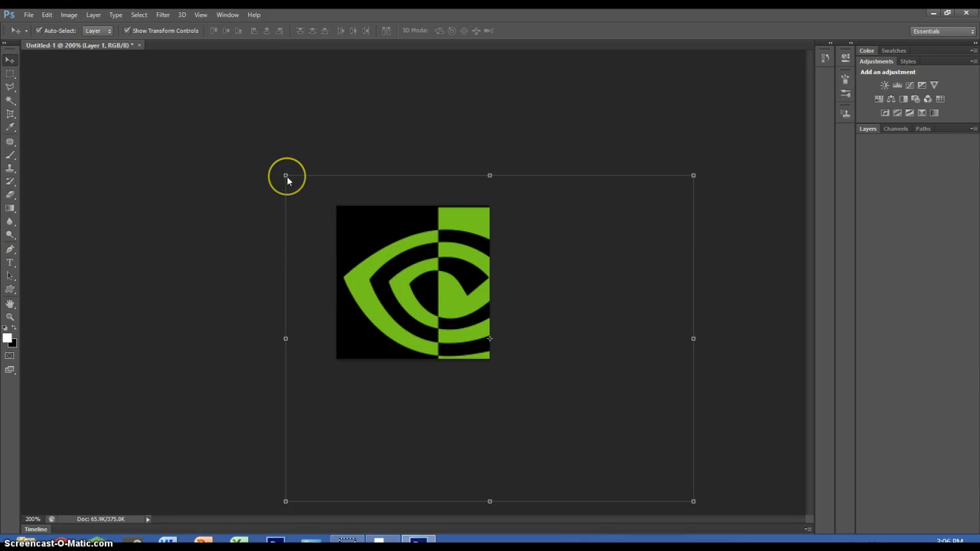
{"action": "left_click_drag", "start_coordinate": [286, 176], "coordinate": [356, 287]}
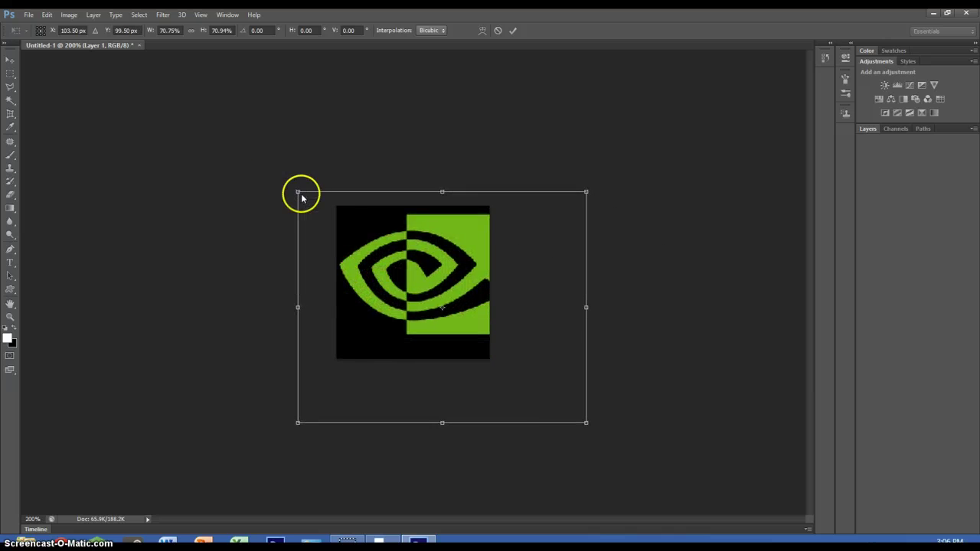
{"action": "left_click_drag", "start_coordinate": [301, 196], "coordinate": [361, 252]}
{"action": "left_click_drag", "start_coordinate": [400, 291], "coordinate": [363, 276]}
{"action": "left_click_drag", "start_coordinate": [315, 219], "coordinate": [346, 245]}
{"action": "left_click_drag", "start_coordinate": [387, 298], "coordinate": [368, 281]}
{"action": "left_click", "coordinate": [12, 74]}
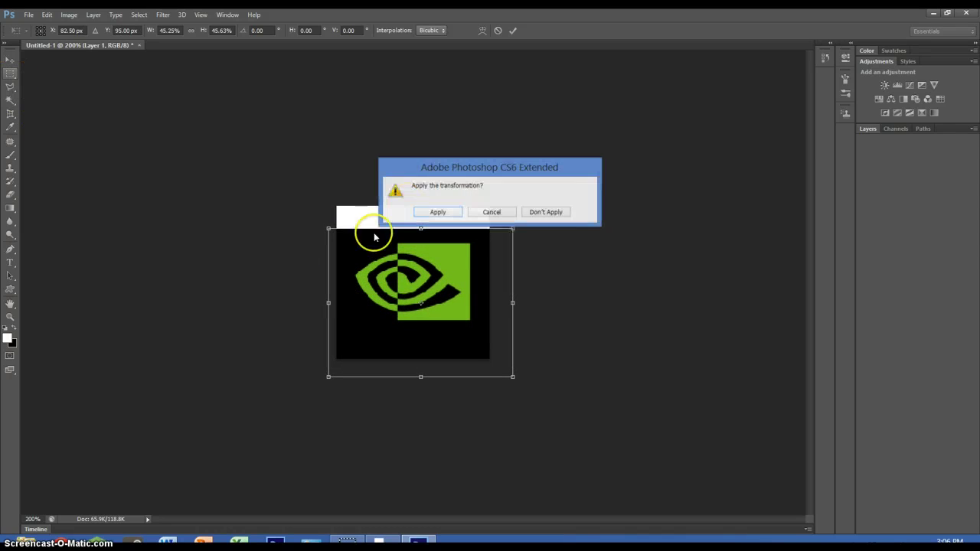
{"action": "left_click", "coordinate": [410, 214]}
With the Magic Wand, turn the black background, left-half strokes and pupil white.
{"action": "left_click", "coordinate": [10, 99]}
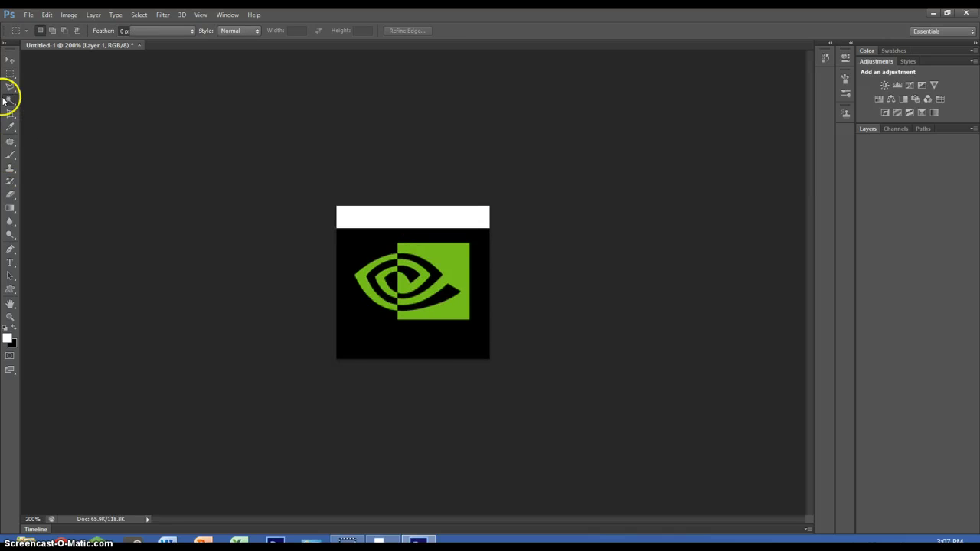
{"action": "left_click", "coordinate": [348, 330]}
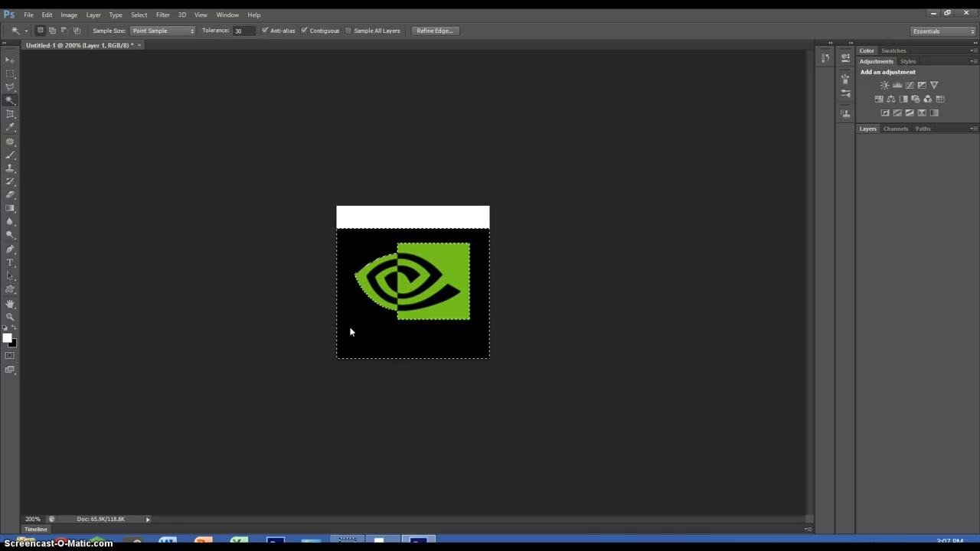
{"action": "key", "text": "Delete"}
{"action": "left_click", "coordinate": [349, 328]}
{"action": "left_click", "coordinate": [375, 285]}
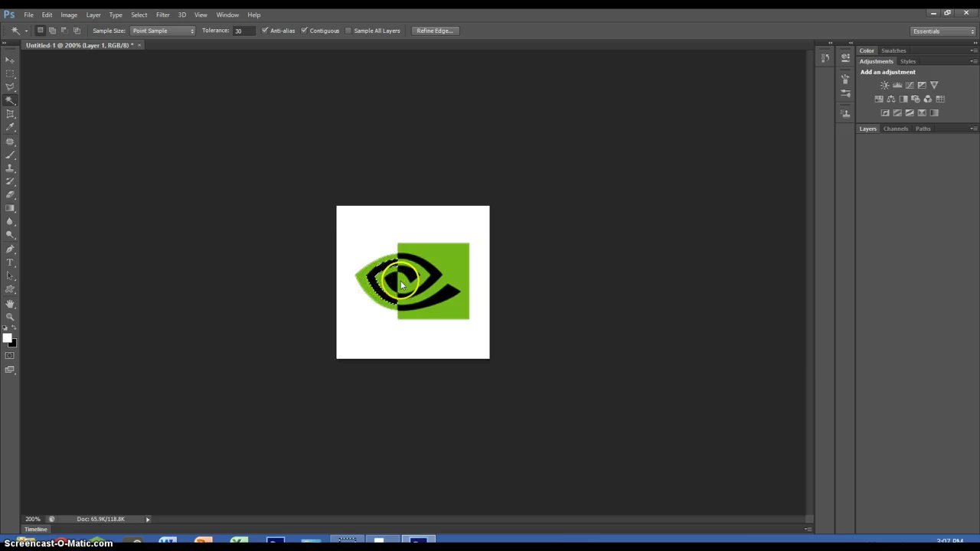
{"action": "key", "text": "Delete"}
{"action": "left_click", "coordinate": [403, 277]}
{"action": "key", "text": "Delete"}
Whiten the remaining black strokes on the eye's right half, deselect, and go to the Start screen.
{"action": "left_click", "coordinate": [419, 274]}
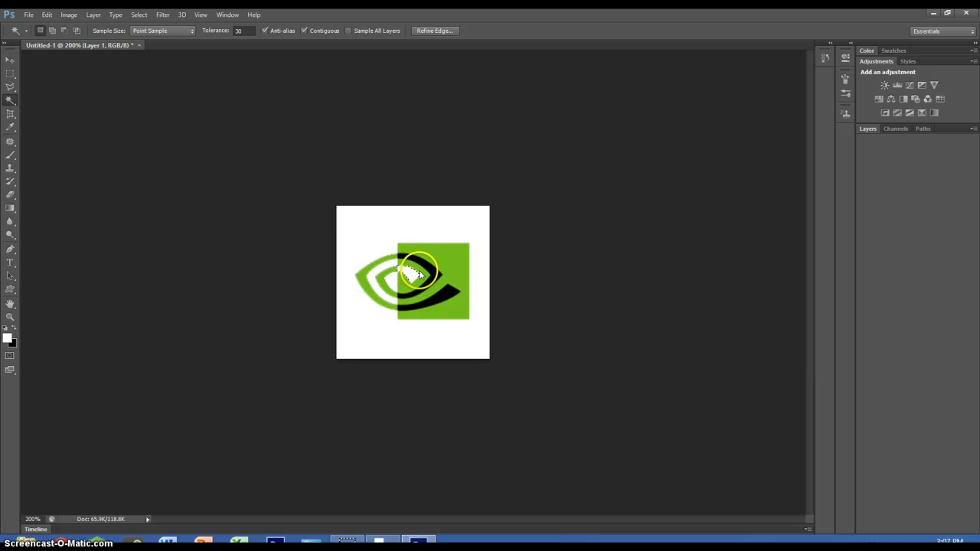
{"action": "key", "text": "Delete"}
{"action": "left_click", "coordinate": [425, 305]}
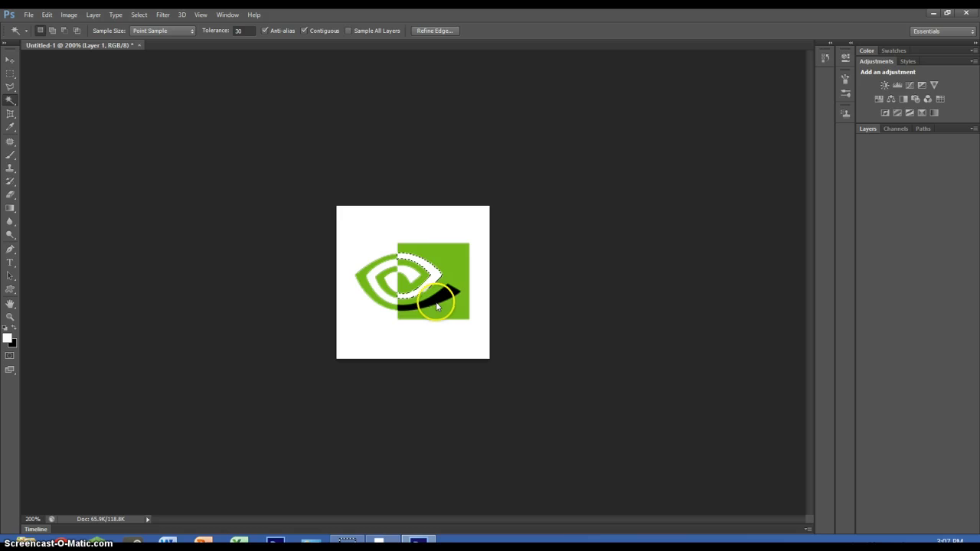
{"action": "key", "text": "Delete"}
{"action": "key", "text": "ctrl+d"}
{"action": "left_click", "coordinate": [10, 72]}
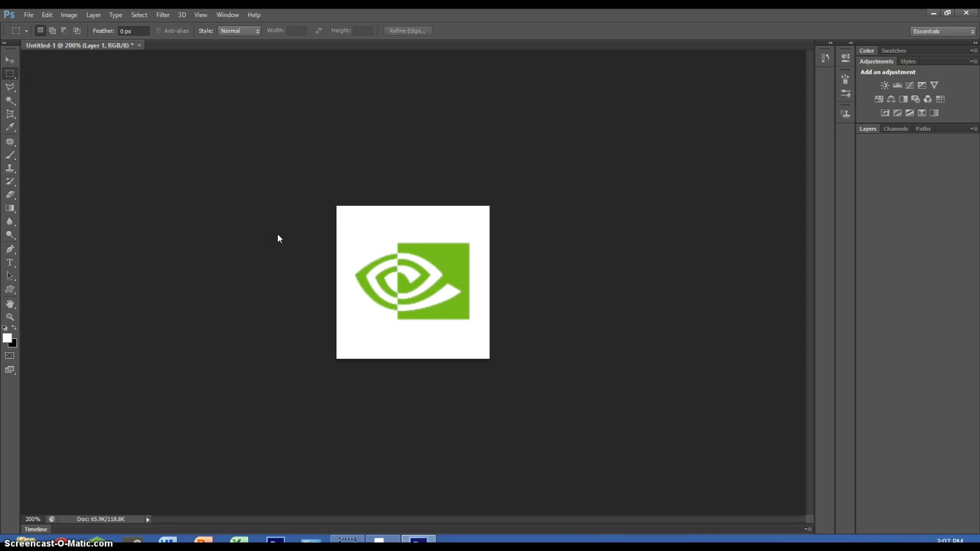
{"action": "key", "text": "super"}
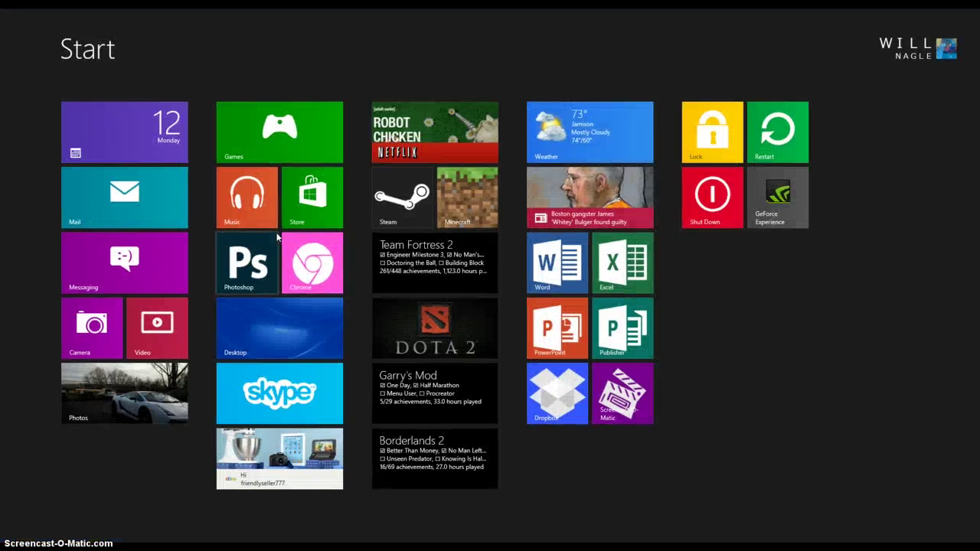
Look over the Start screen tiles, then return to the Photoshop logo document.
{"action": "left_click", "coordinate": [268, 85]}
{"action": "left_click", "coordinate": [122, 268]}
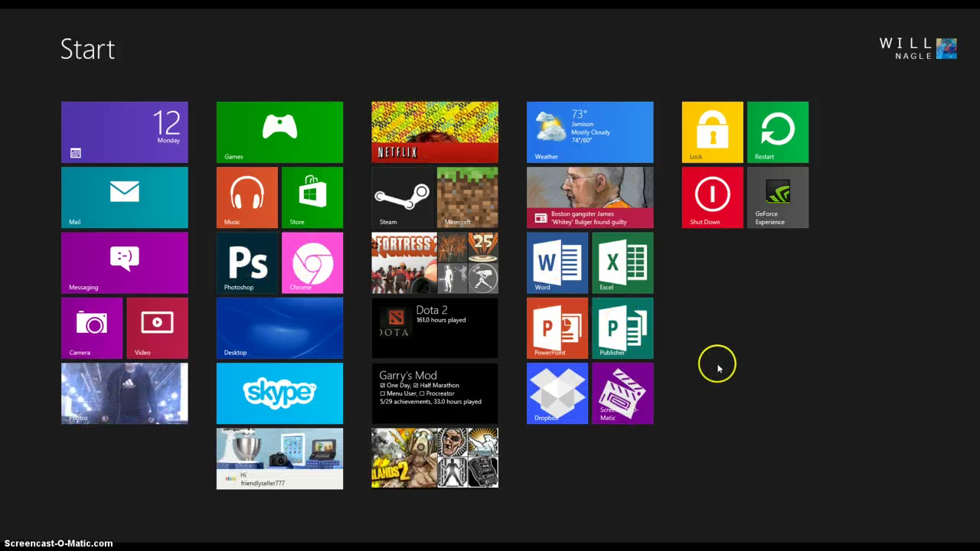
{"action": "key", "text": "super"}
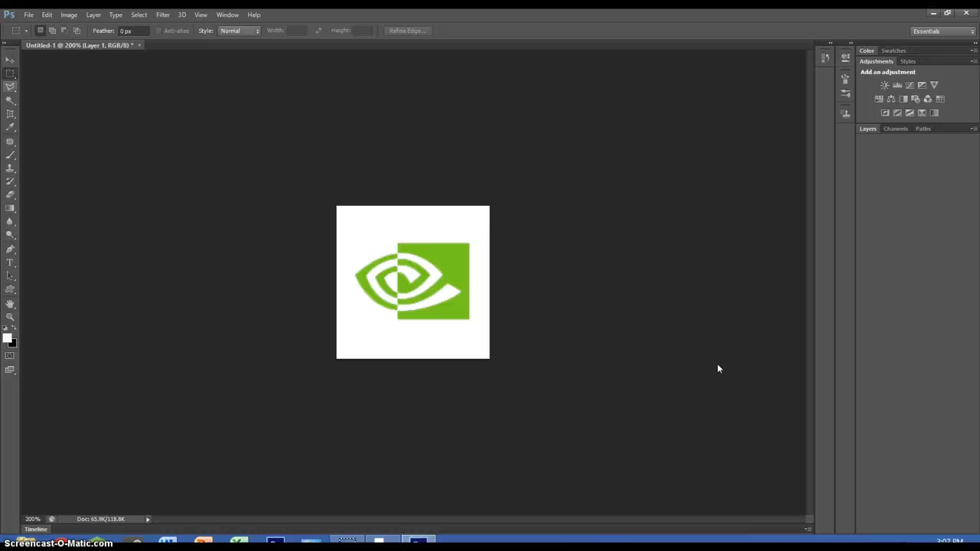
Magic Wand-select the green square plus the eye's white and green stripes.
{"action": "key", "text": "w"}
{"action": "left_click", "coordinate": [448, 265]}
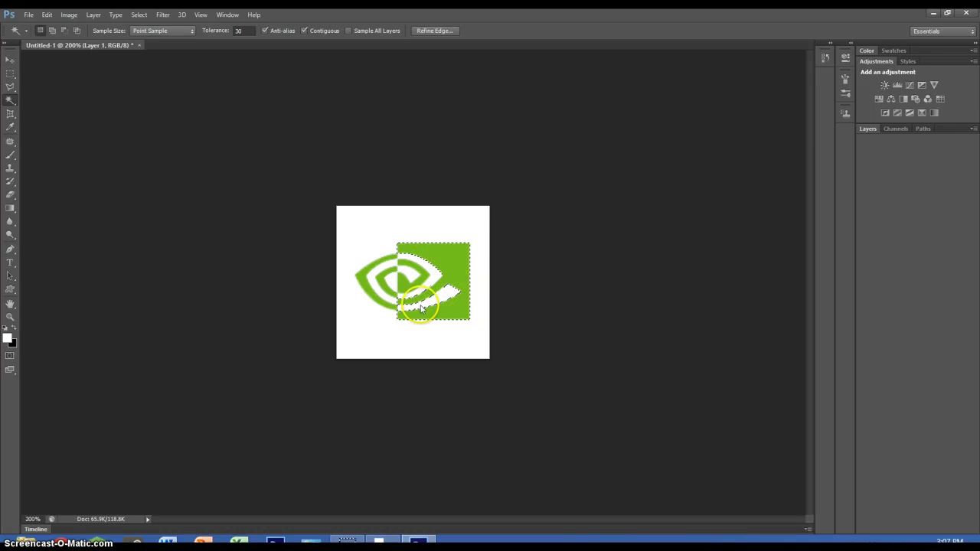
{"action": "left_click", "coordinate": [406, 281], "text": "shift"}
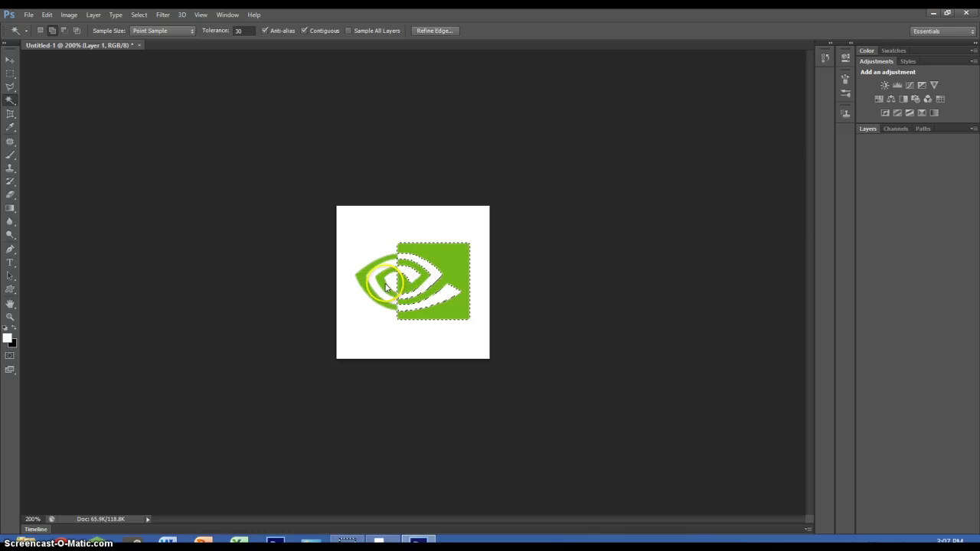
{"action": "left_click", "coordinate": [368, 287], "text": "shift"}
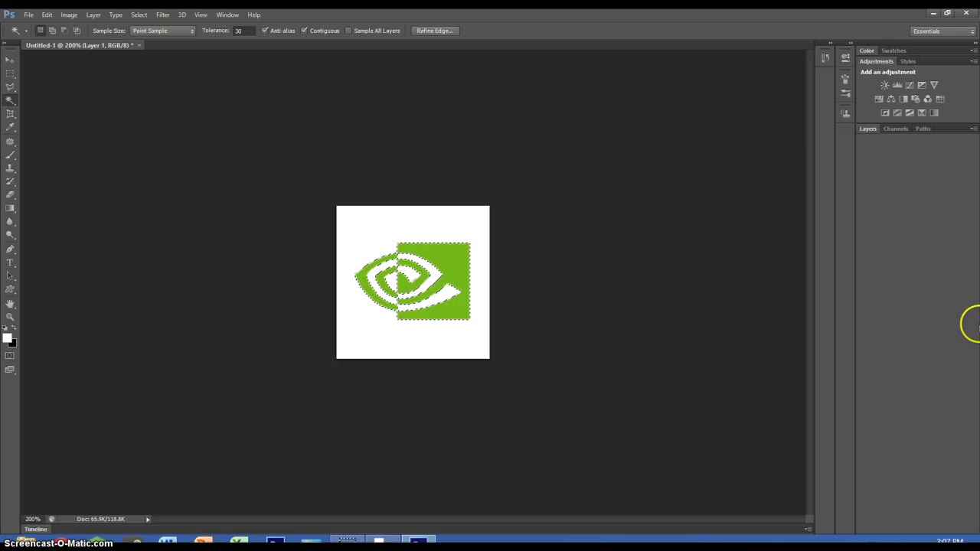
Add a new Layer 2 and brush white over the selected logo, then deselect.
{"action": "left_click", "coordinate": [973, 129]}
{"action": "left_click", "coordinate": [864, 136]}
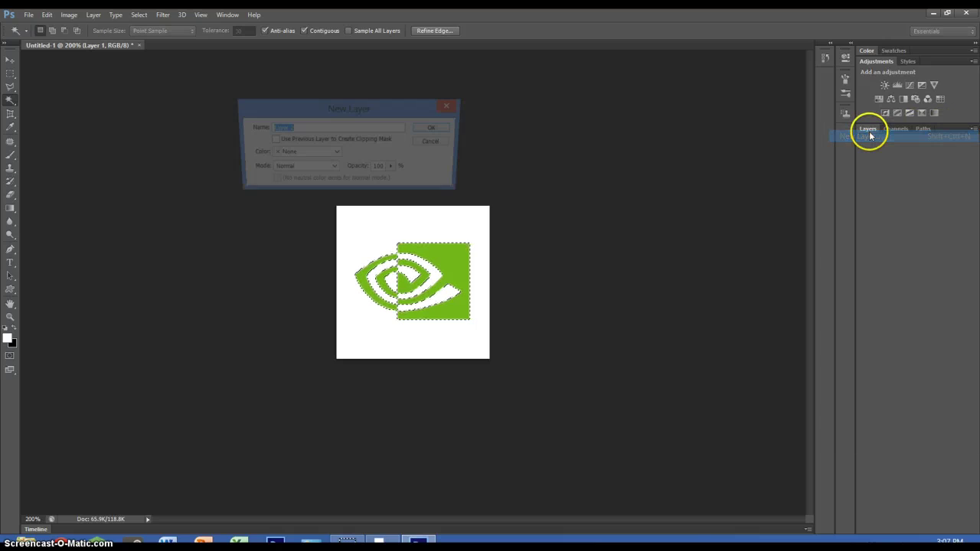
{"action": "left_click", "coordinate": [437, 129]}
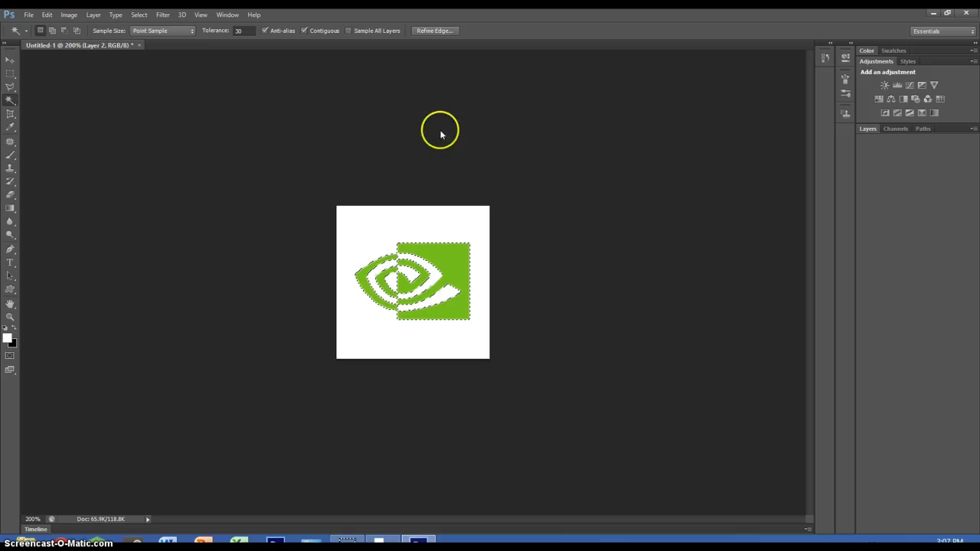
{"action": "left_click", "coordinate": [11, 156]}
{"action": "mouse_move", "coordinate": [413, 264]}
{"action": "left_mouse_down"}
{"action": "mouse_move", "coordinate": [350, 301]}
{"action": "mouse_move", "coordinate": [376, 251]}
{"action": "mouse_move", "coordinate": [419, 277]}
{"action": "mouse_move", "coordinate": [437, 170]}
{"action": "mouse_move", "coordinate": [378, 259]}
{"action": "left_mouse_up"}
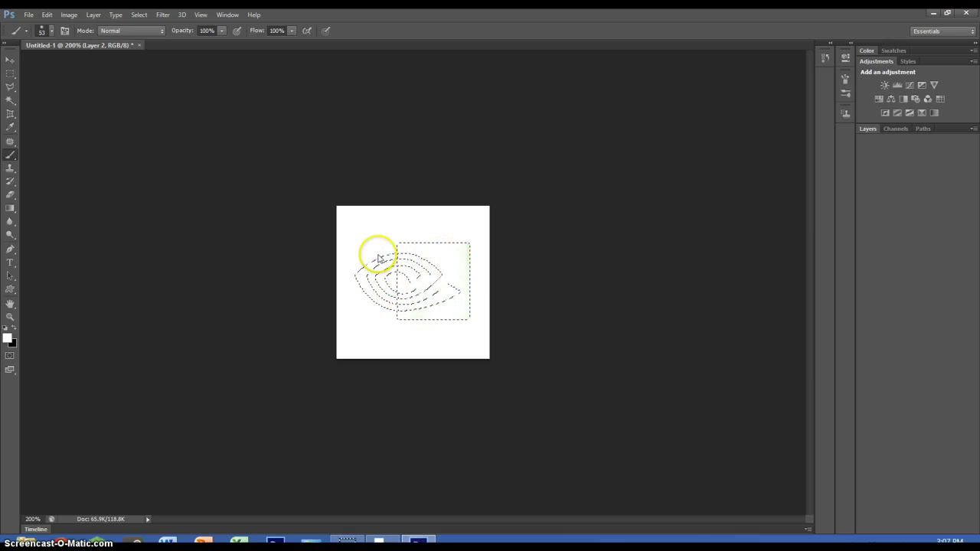
{"action": "left_click", "coordinate": [10, 72]}
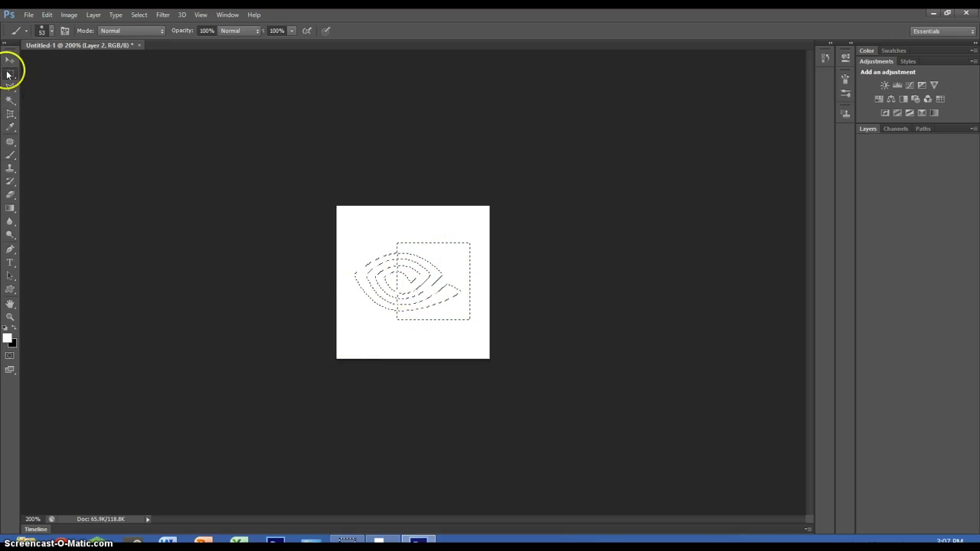
{"action": "left_click", "coordinate": [470, 227]}
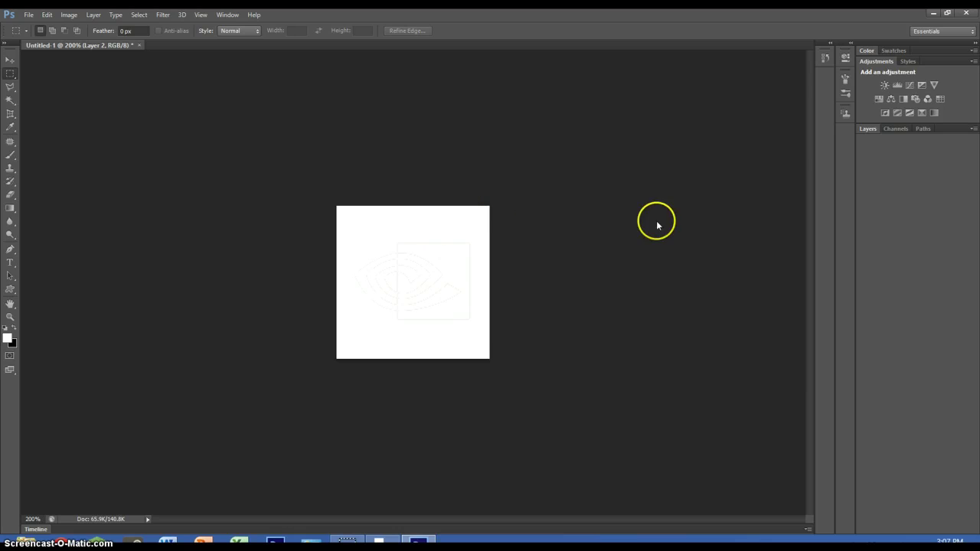
Delete the original Layer 1 logo layer.
{"action": "left_click", "coordinate": [869, 129]}
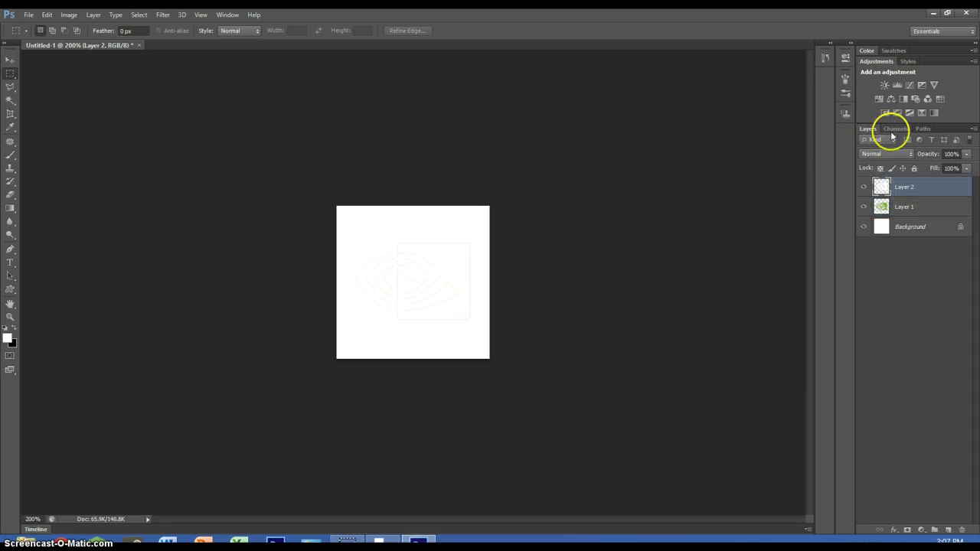
{"action": "left_click", "coordinate": [906, 212]}
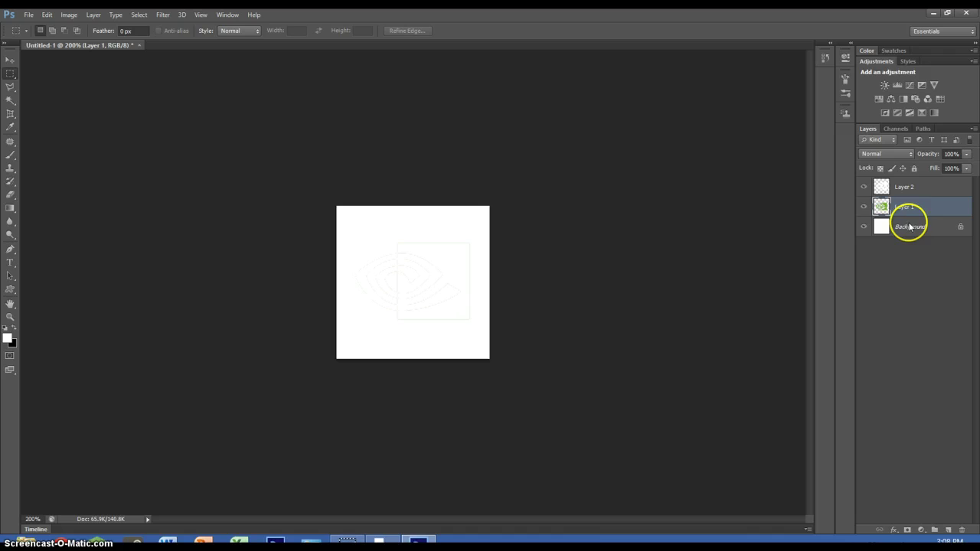
{"action": "key", "text": "Delete"}
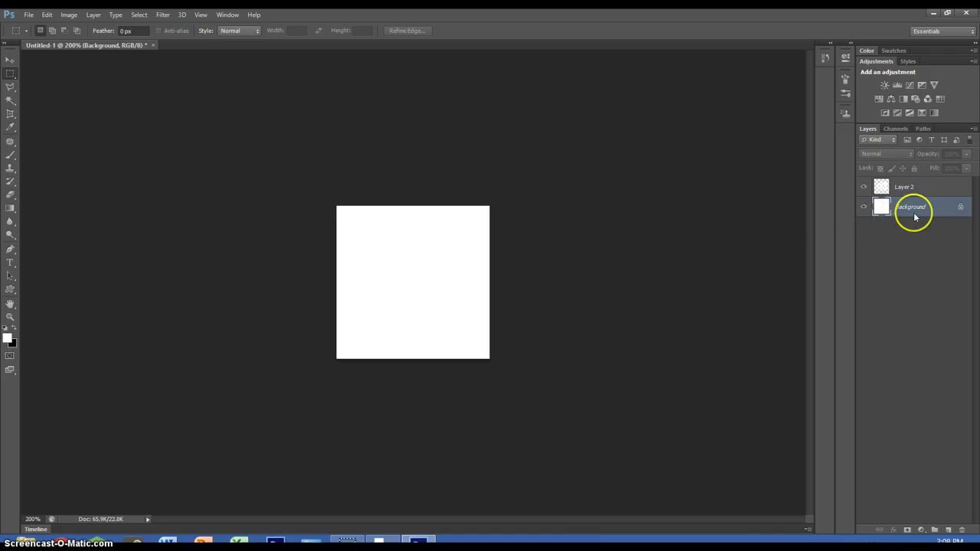
Set the foreground colour to a dark green in the Color Picker.
{"action": "left_click", "coordinate": [9, 339]}
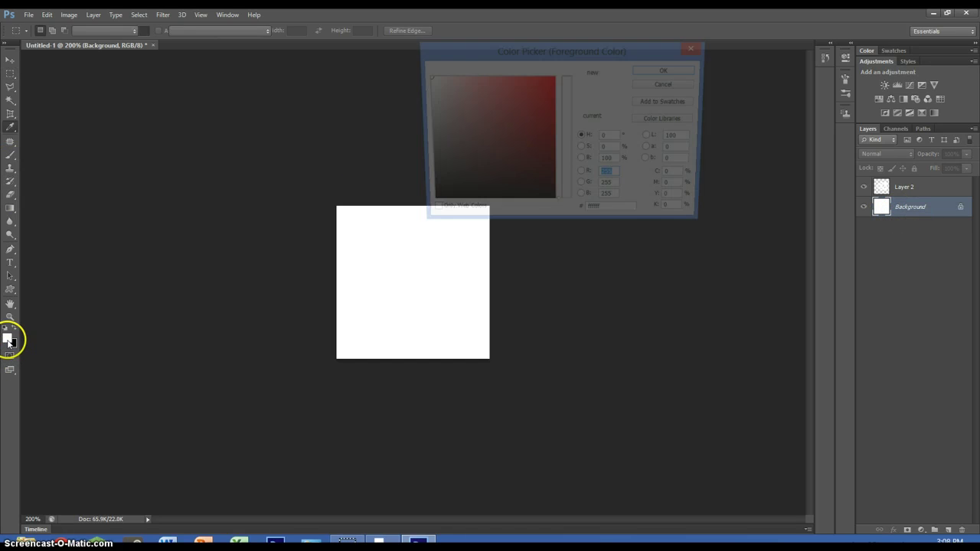
{"action": "left_click_drag", "start_coordinate": [556, 179], "coordinate": [555, 163]}
{"action": "left_click", "coordinate": [509, 136]}
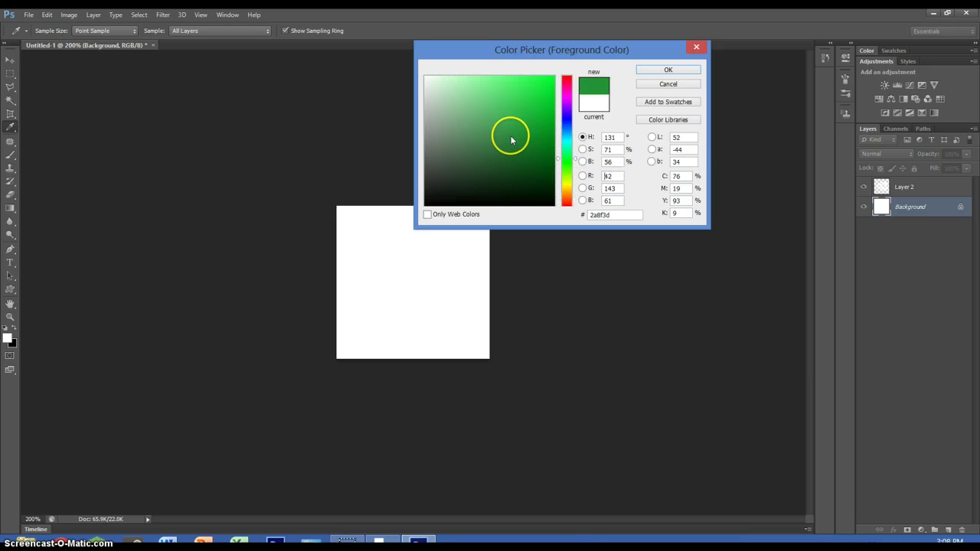
{"action": "left_click_drag", "start_coordinate": [510, 136], "coordinate": [582, 91]}
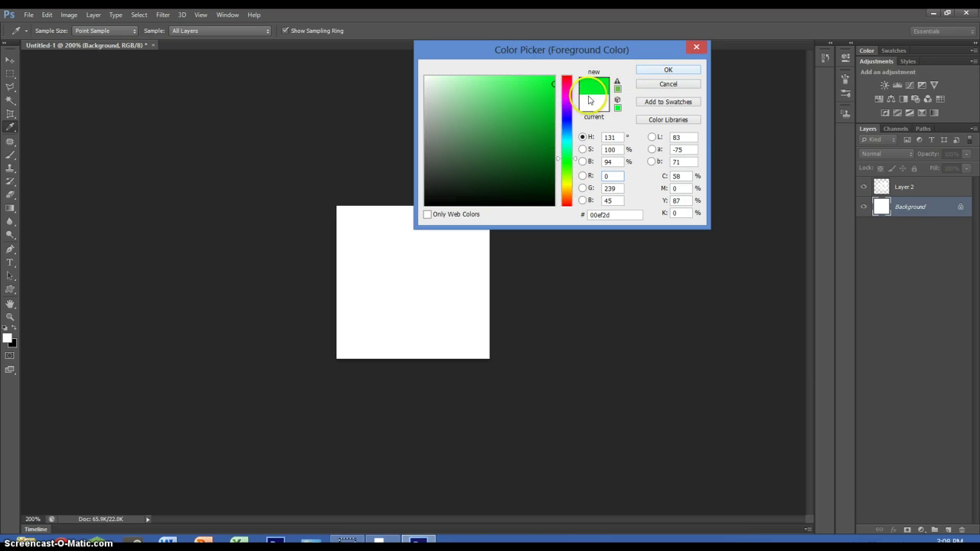
{"action": "left_click", "coordinate": [550, 119]}
{"action": "left_click", "coordinate": [668, 71]}
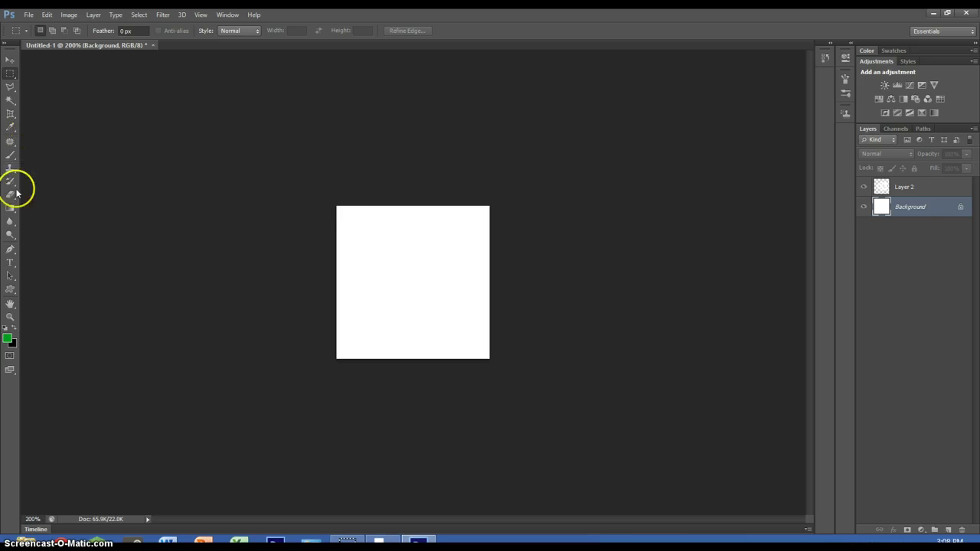
Brush green over the Background layer, covering the leftover white smudge.
{"action": "left_click", "coordinate": [16, 157]}
{"action": "mouse_move", "coordinate": [339, 192]}
{"action": "left_mouse_down"}
{"action": "mouse_move", "coordinate": [378, 214]}
{"action": "mouse_move", "coordinate": [372, 324]}
{"action": "mouse_move", "coordinate": [405, 335]}
{"action": "mouse_move", "coordinate": [431, 275]}
{"action": "mouse_move", "coordinate": [471, 236]}
{"action": "mouse_move", "coordinate": [461, 182]}
{"action": "left_mouse_up"}
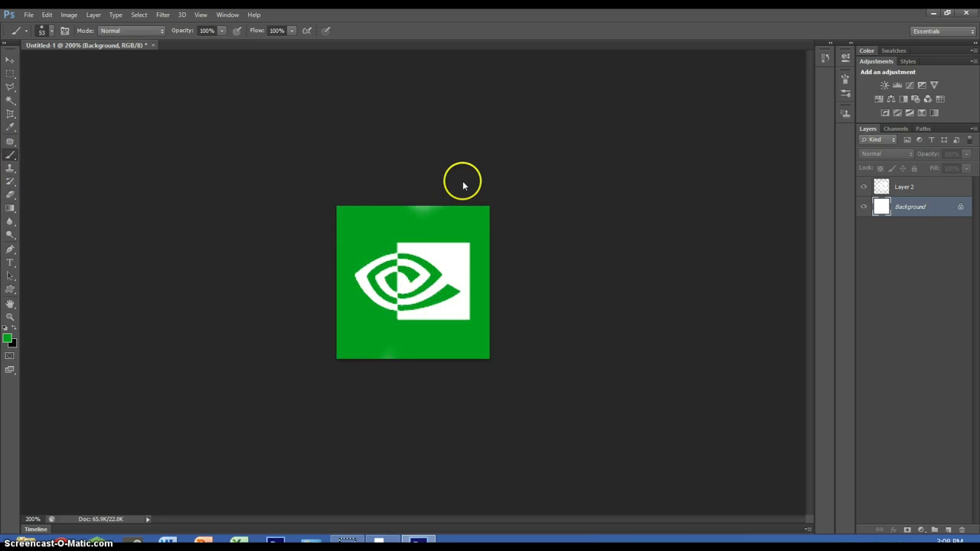
{"action": "mouse_move", "coordinate": [363, 216]}
{"action": "left_mouse_down"}
{"action": "mouse_move", "coordinate": [395, 308]}
{"action": "mouse_move", "coordinate": [360, 361]}
{"action": "mouse_move", "coordinate": [475, 339]}
{"action": "mouse_move", "coordinate": [359, 183]}
{"action": "left_mouse_up"}
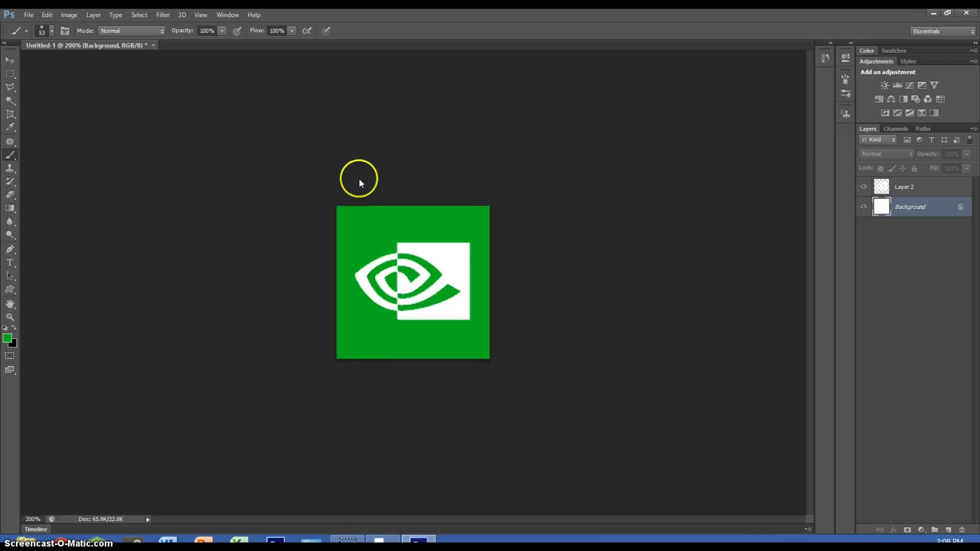
Save the image as a PNG named GeForceExperience in My Pictures > Tiles.
{"action": "left_click", "coordinate": [27, 14]}
{"action": "left_click", "coordinate": [47, 164]}
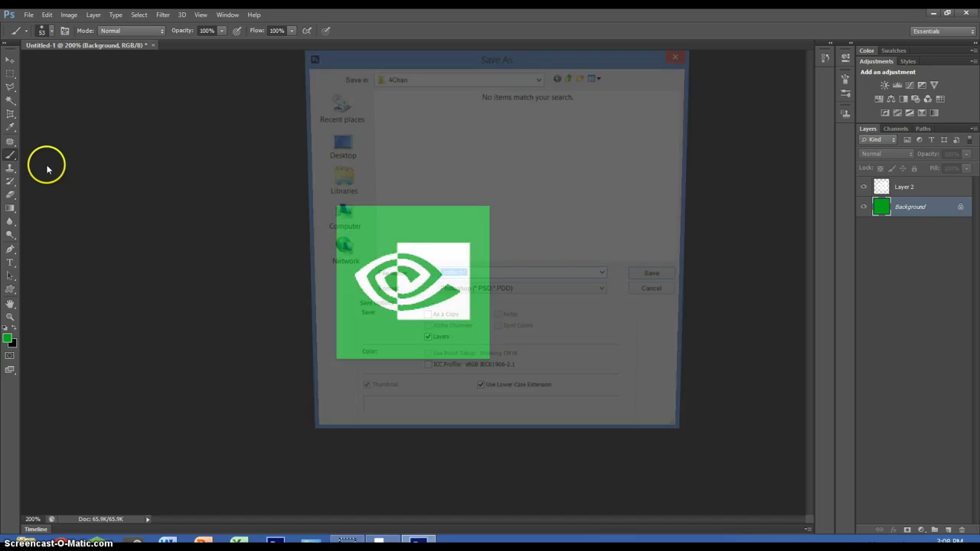
{"action": "left_click", "coordinate": [455, 78]}
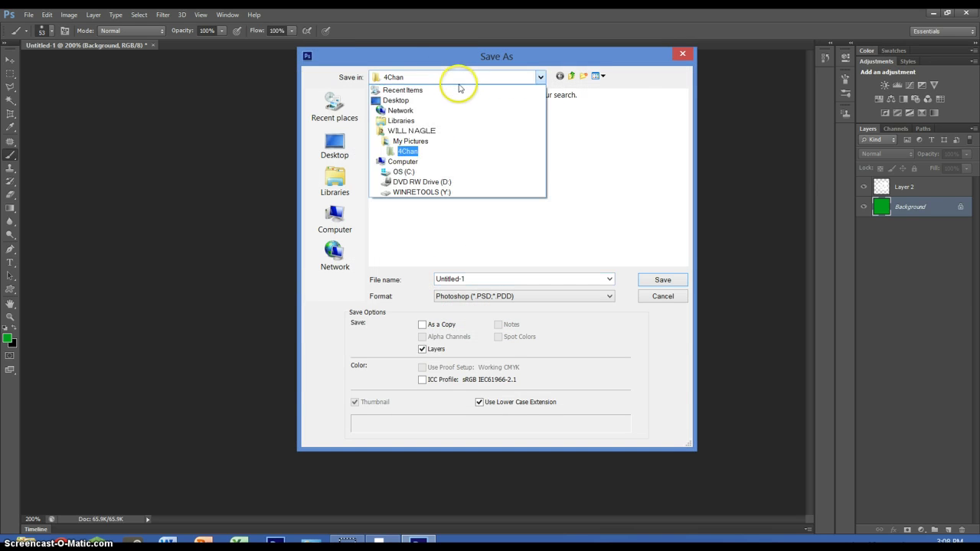
{"action": "left_click", "coordinate": [414, 140]}
{"action": "double_click", "coordinate": [585, 136]}
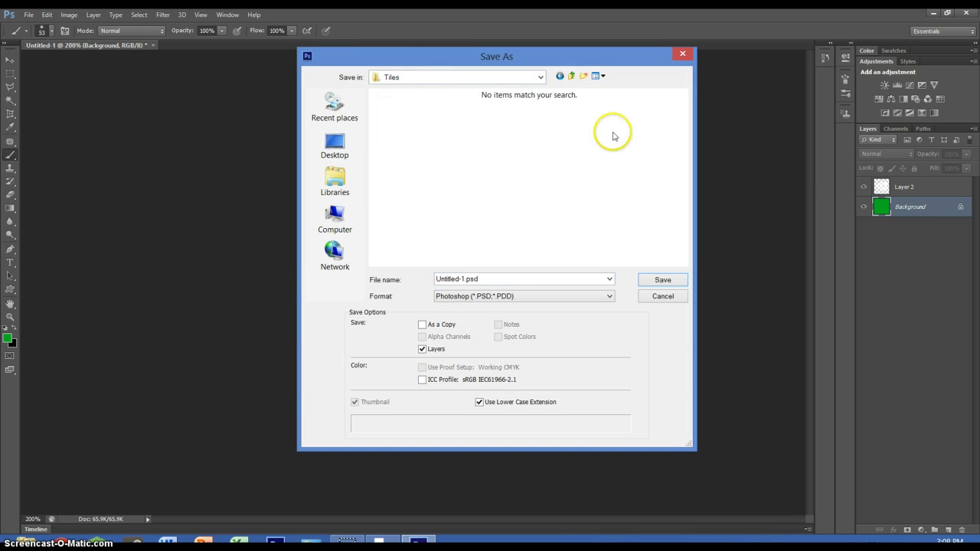
{"action": "left_click", "coordinate": [502, 296]}
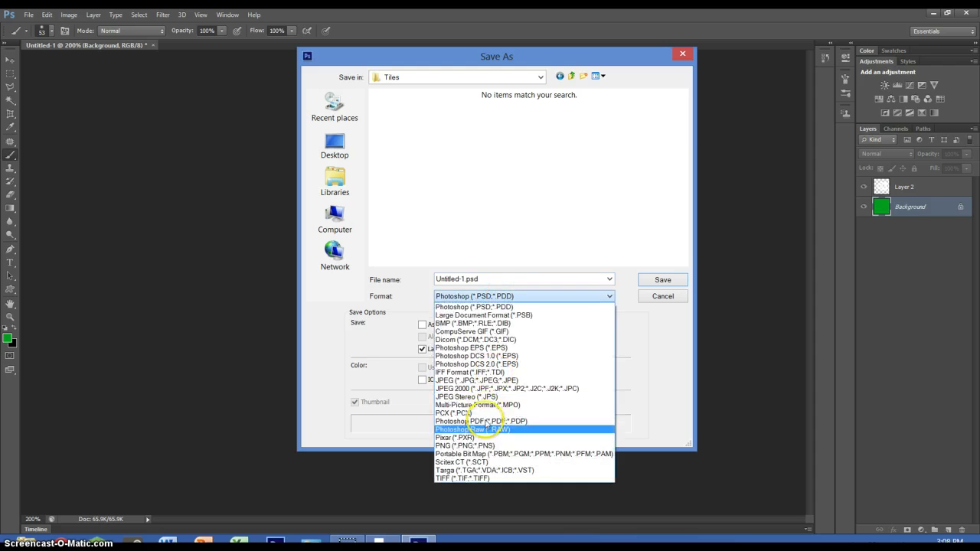
{"action": "left_click", "coordinate": [464, 446]}
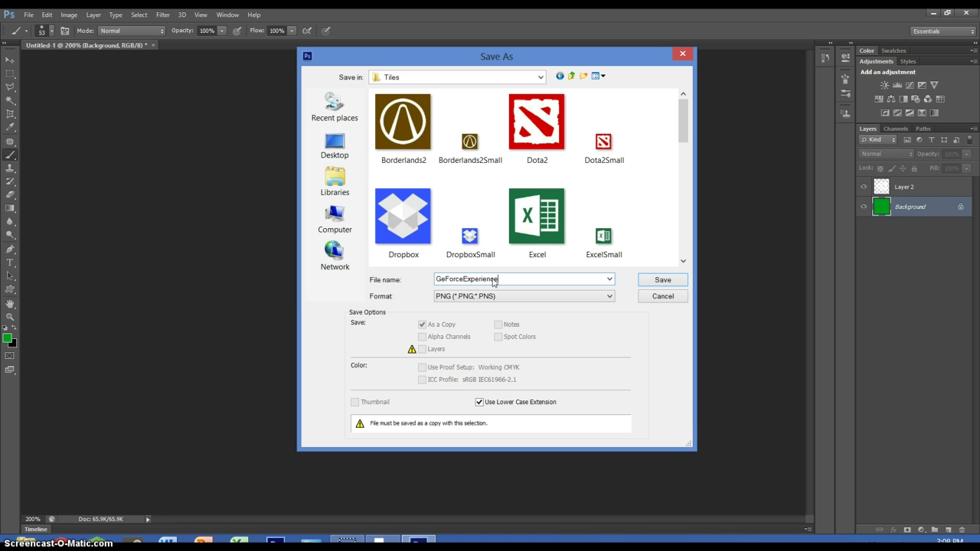
{"action": "key", "text": "Return"}
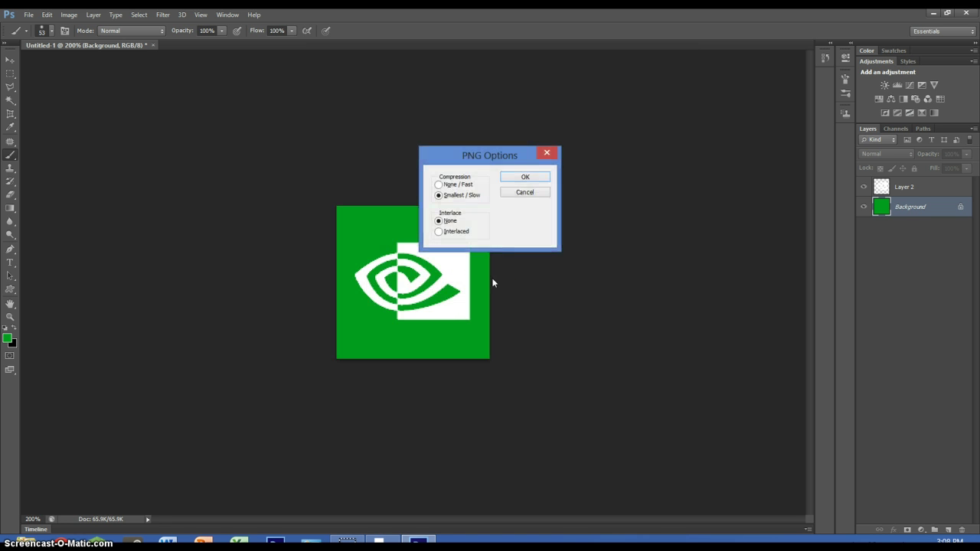
Finish the PNG save and resize the icon to 30 px wide in Save for Web.
{"action": "left_click", "coordinate": [527, 179]}
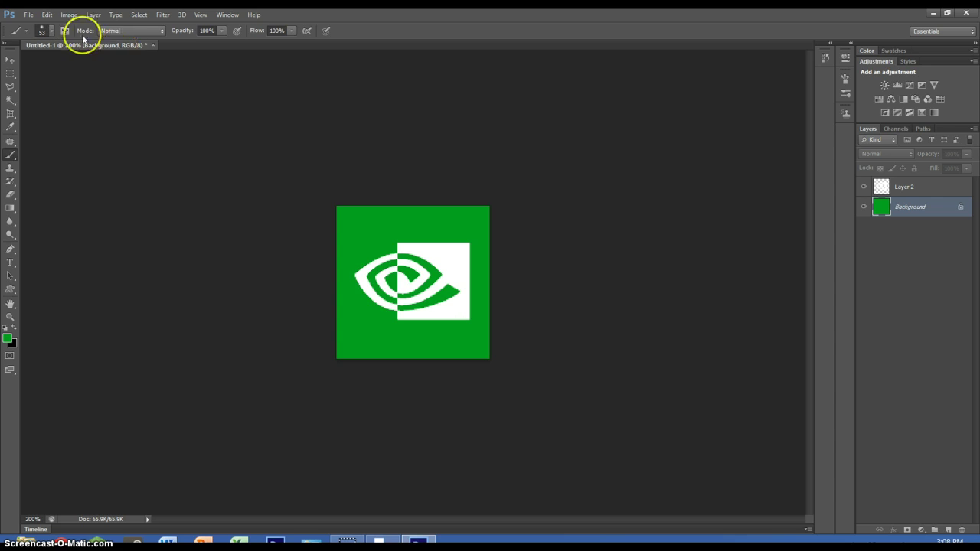
{"action": "left_click", "coordinate": [28, 15]}
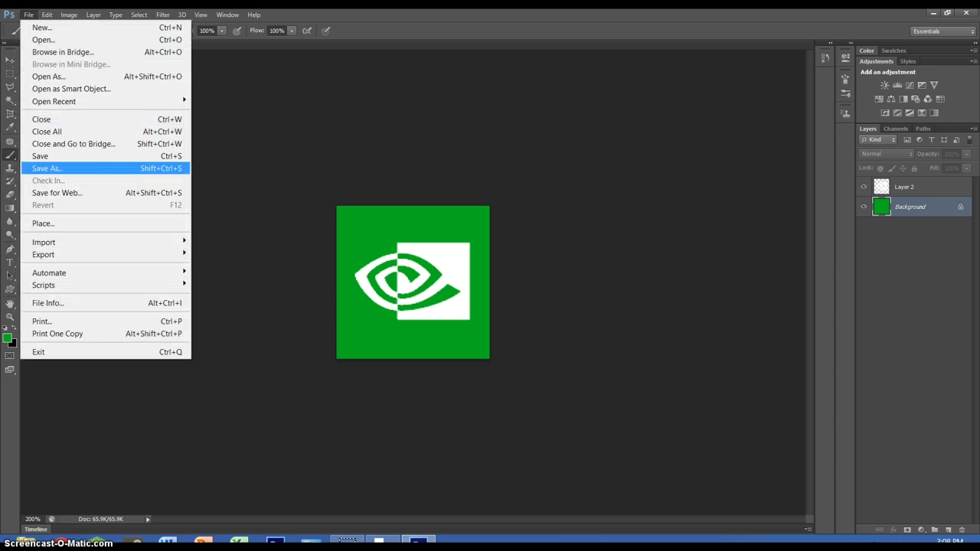
{"action": "left_click", "coordinate": [57, 192]}
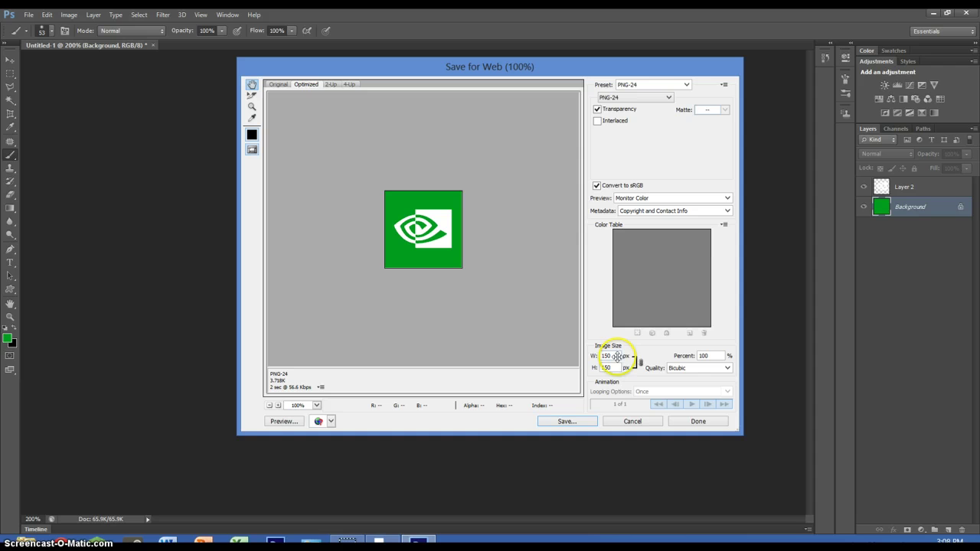
{"action": "double_click", "coordinate": [617, 356]}
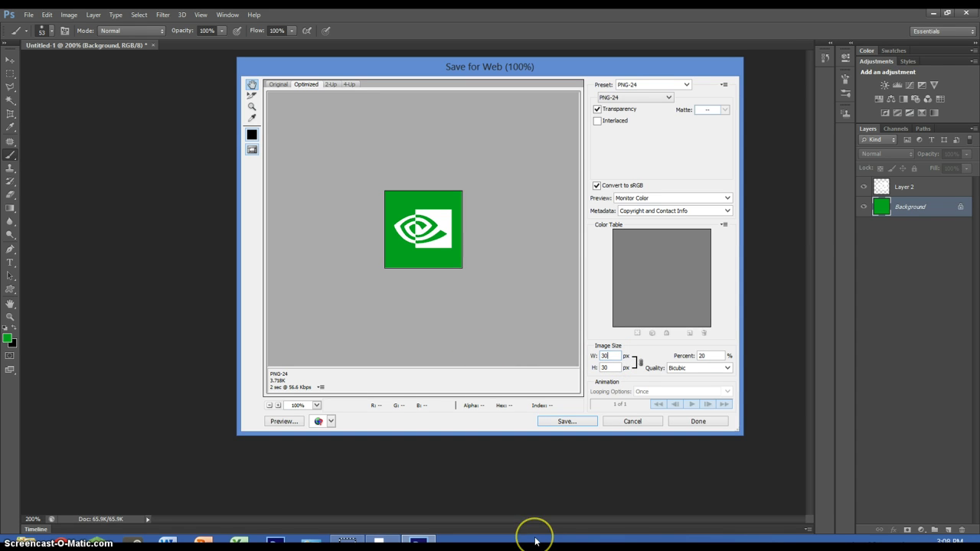
{"action": "type", "text": "30"}
{"action": "key", "text": "Return"}
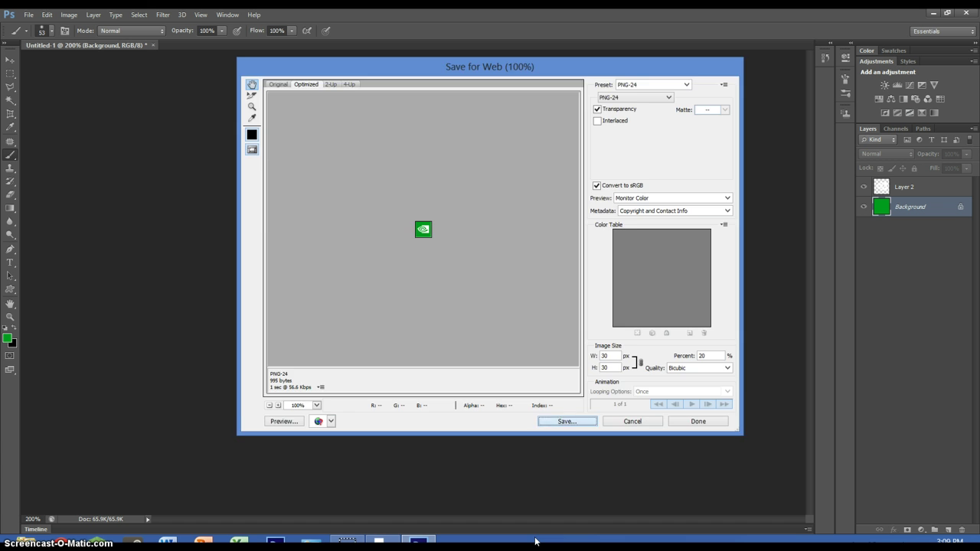
{"action": "key", "text": "Return"}
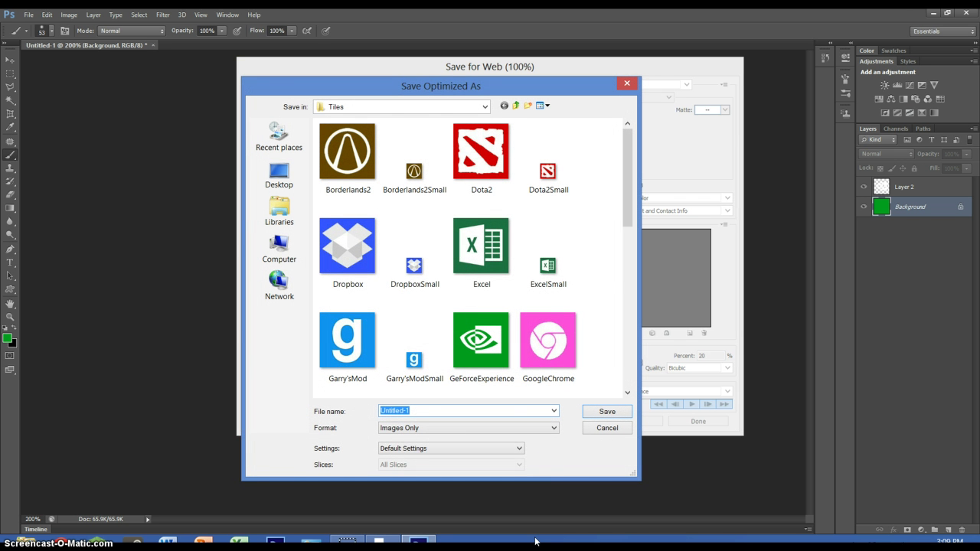
Save it as GeForceExperienceSmall in Tiles and quit Photoshop.
{"action": "type", "text": "GeForceExperience"}
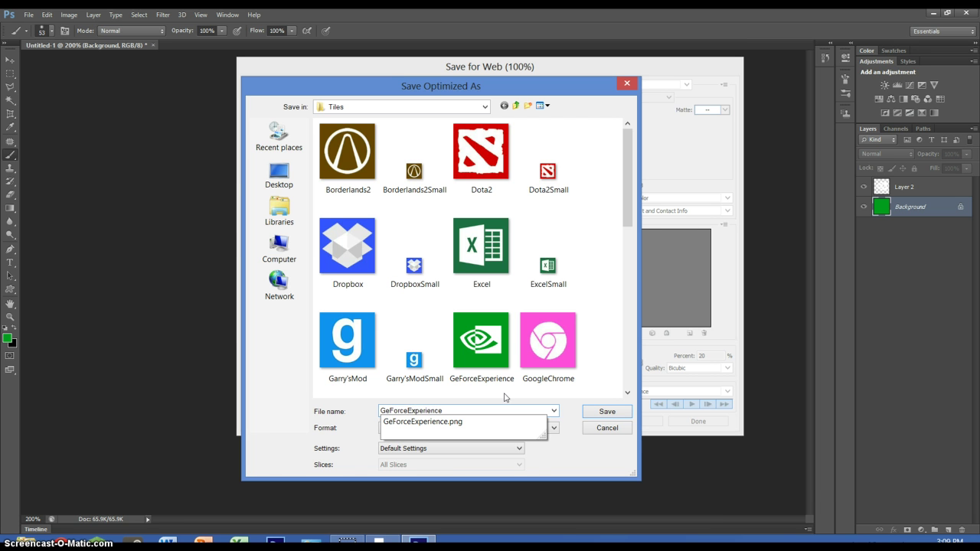
{"action": "type", "text": "Small"}
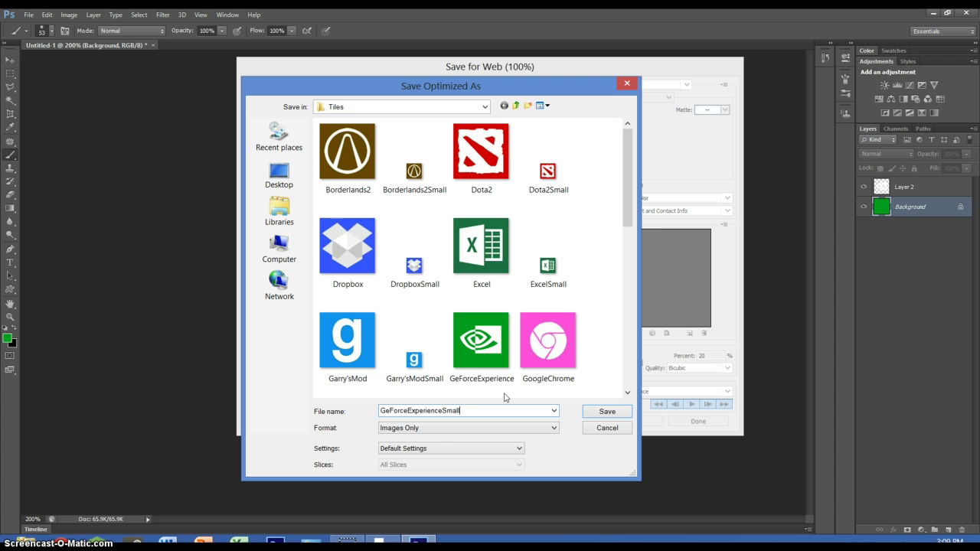
{"action": "left_click", "coordinate": [605, 412]}
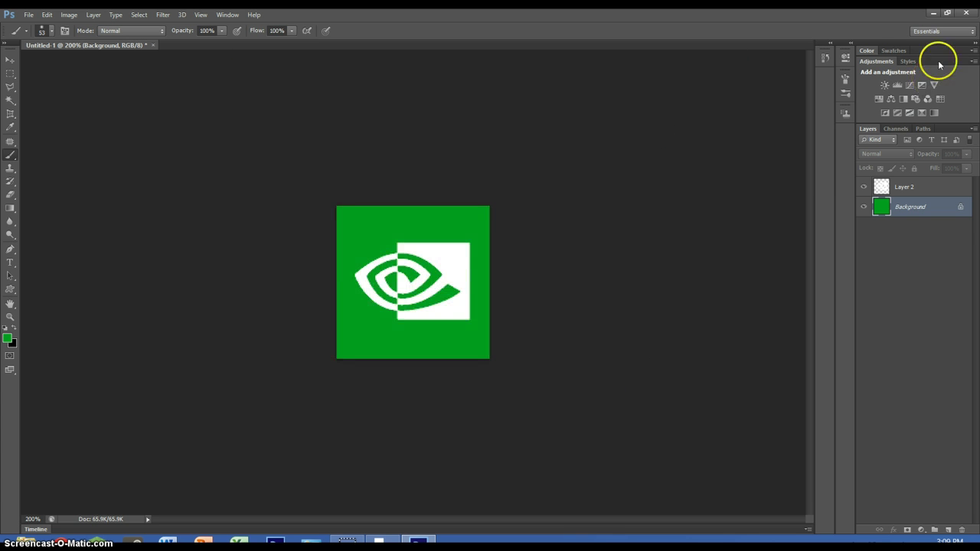
{"action": "left_click", "coordinate": [965, 14]}
Discard the unsaved icon, name the tile 'GeForce Experience', and cancel the program file chooser.
{"action": "left_click", "coordinate": [477, 212]}
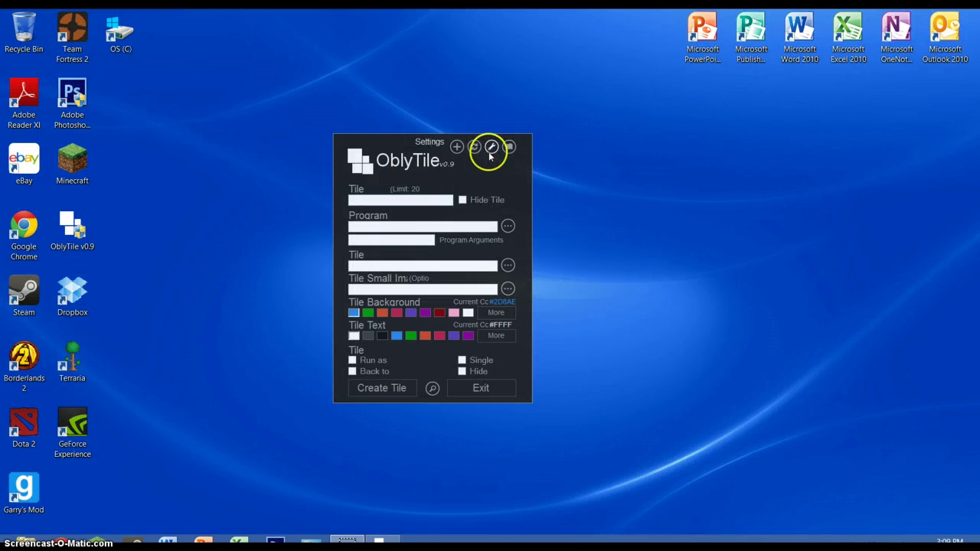
{"action": "left_click", "coordinate": [441, 201]}
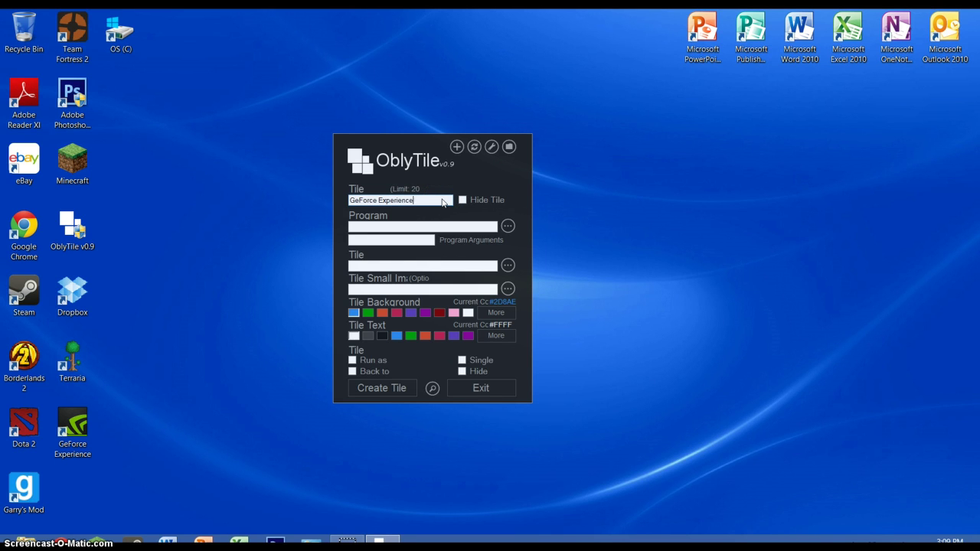
{"action": "left_click", "coordinate": [508, 227]}
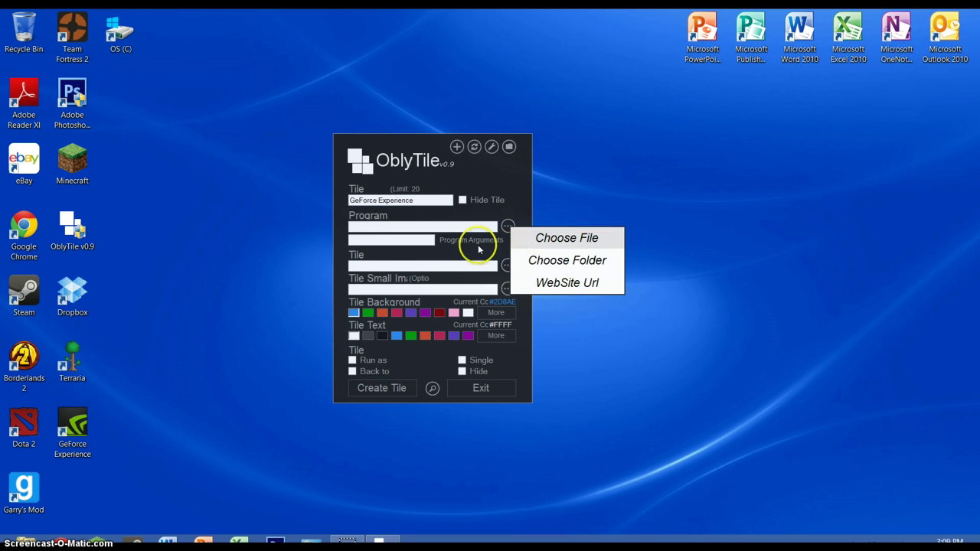
{"action": "left_click", "coordinate": [535, 238]}
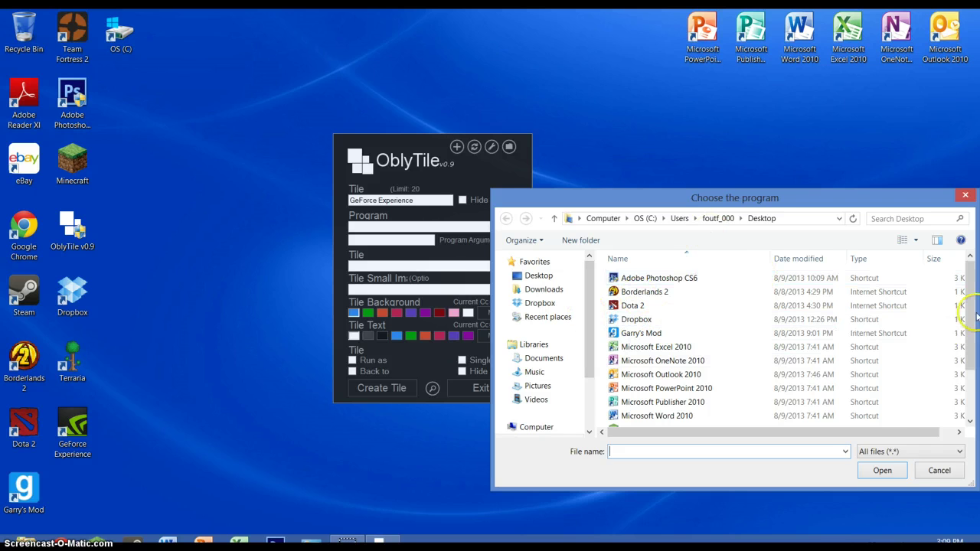
{"action": "scroll", "coordinate": [974, 315], "scroll_direction": "down", "scroll_amount": 2}
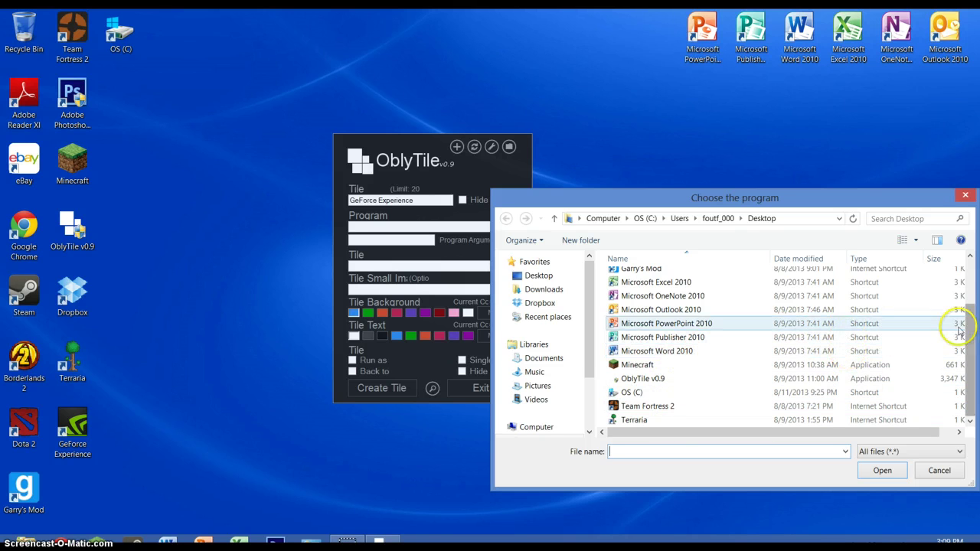
{"action": "left_click_drag", "start_coordinate": [969, 326], "coordinate": [969, 284]}
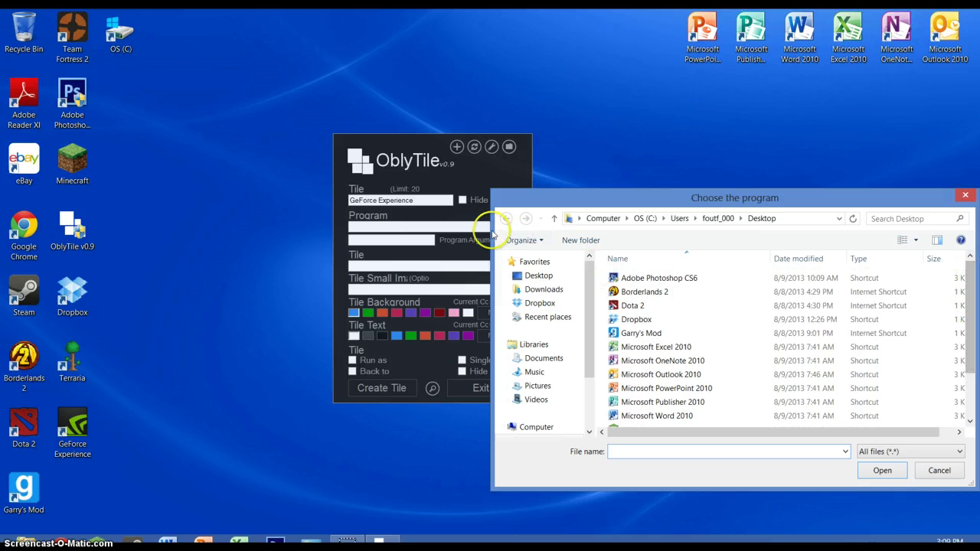
{"action": "left_click_drag", "start_coordinate": [837, 197], "coordinate": [678, 188]}
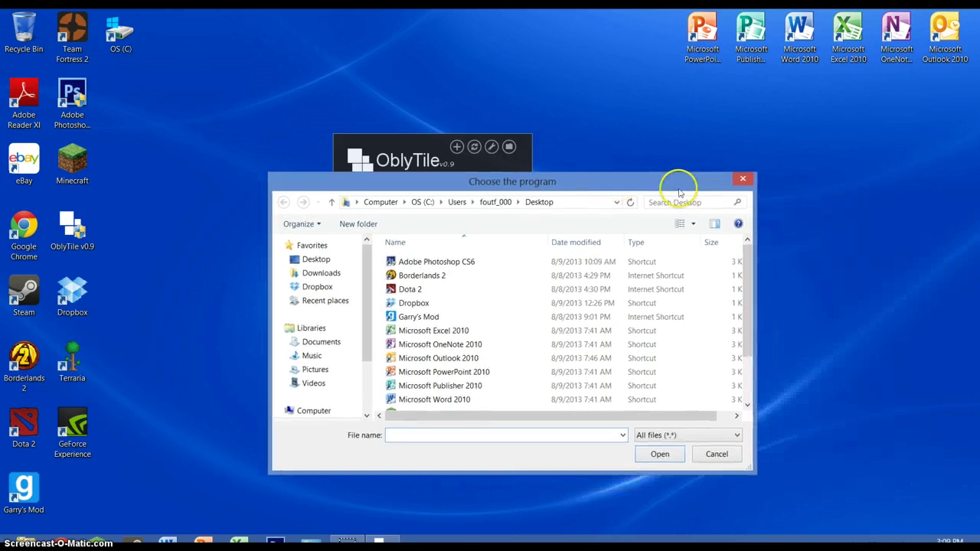
{"action": "left_click", "coordinate": [738, 180]}
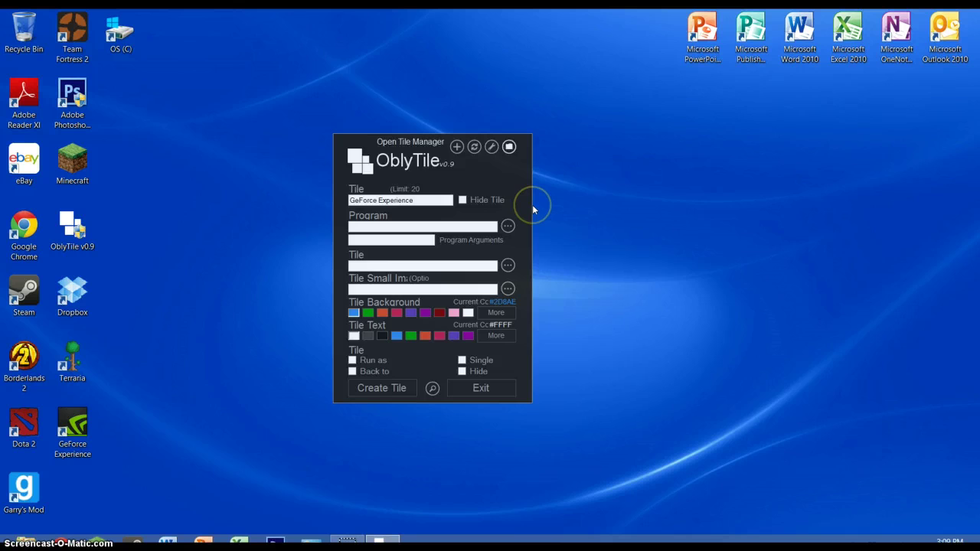
Select the GeForce Experience shortcut from the Tile Manager list.
{"action": "left_click", "coordinate": [509, 146]}
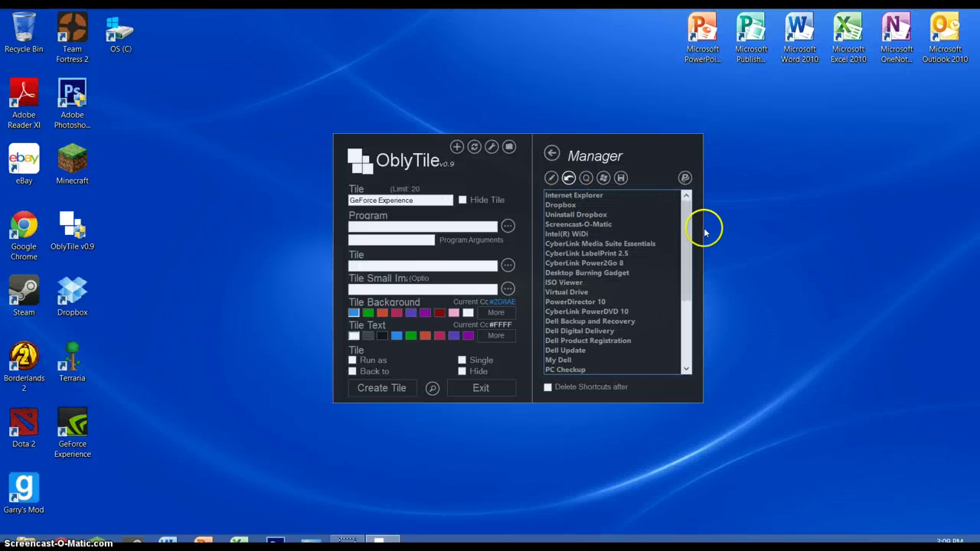
{"action": "scroll", "coordinate": [704, 228], "scroll_direction": "down", "scroll_amount": 5}
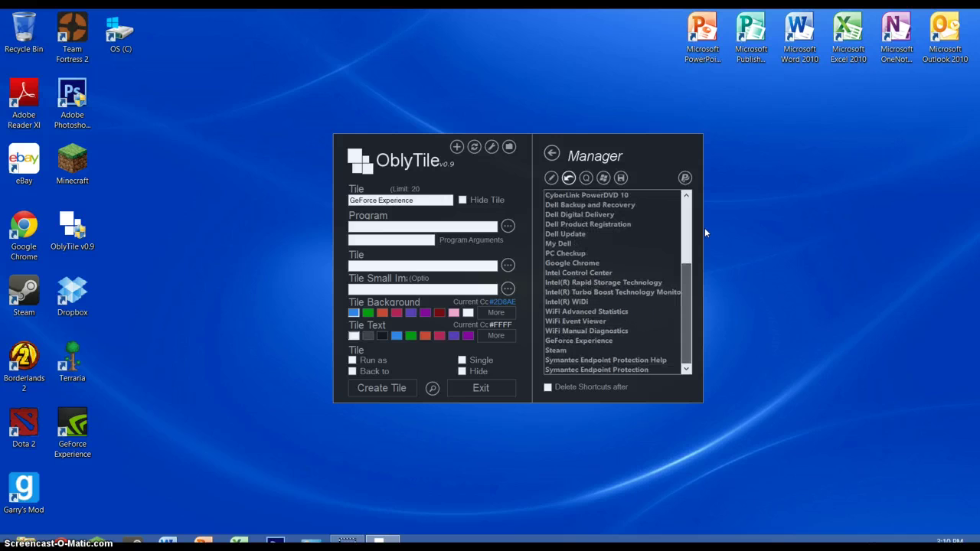
{"action": "left_click", "coordinate": [579, 341]}
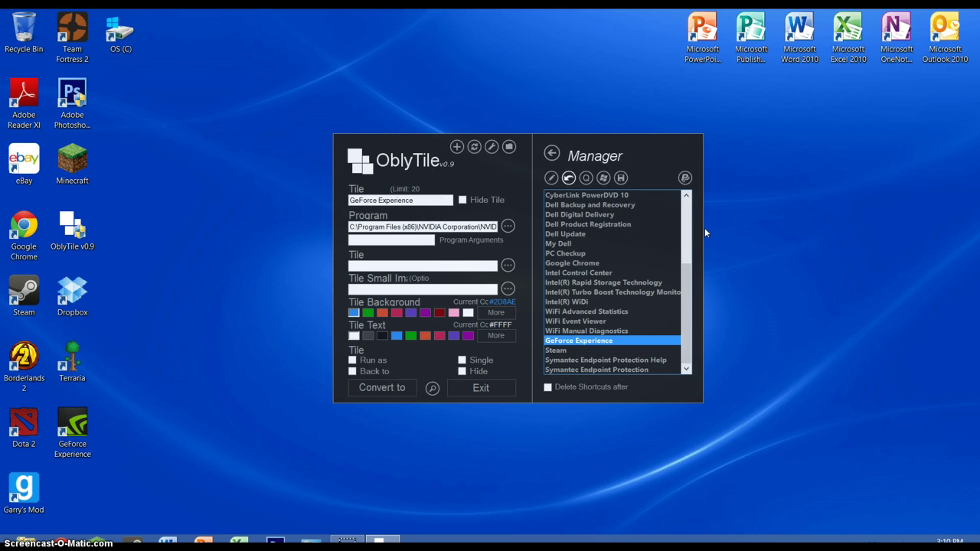
Use GeForceExperience and GeForceExperienceSmall from Pictures > Tiles as the large and small images.
{"action": "left_click", "coordinate": [507, 267]}
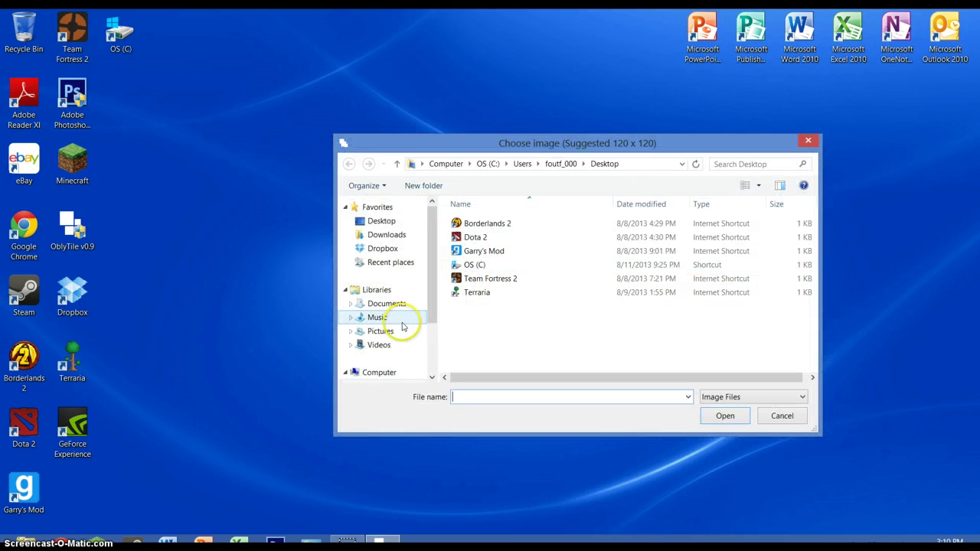
{"action": "left_click", "coordinate": [397, 334]}
{"action": "double_click", "coordinate": [632, 221]}
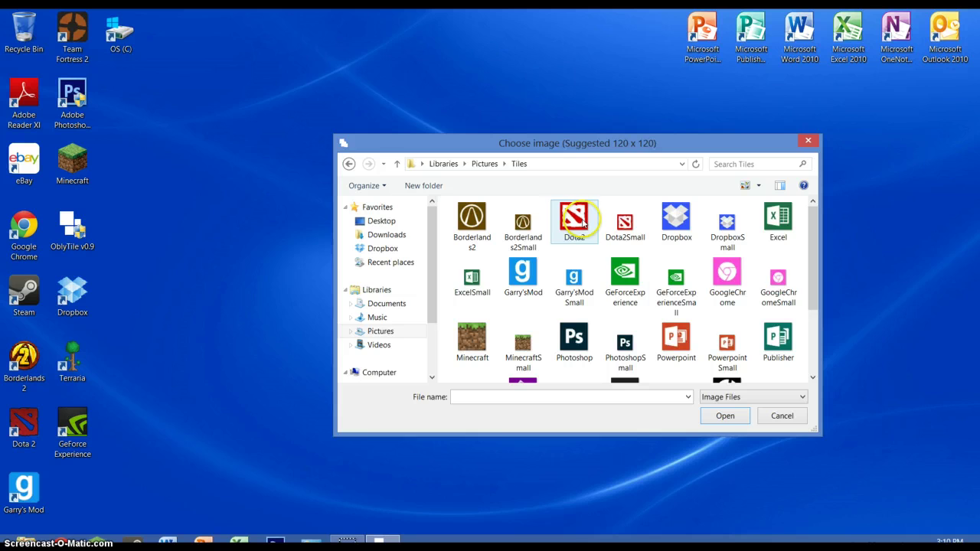
{"action": "double_click", "coordinate": [604, 283]}
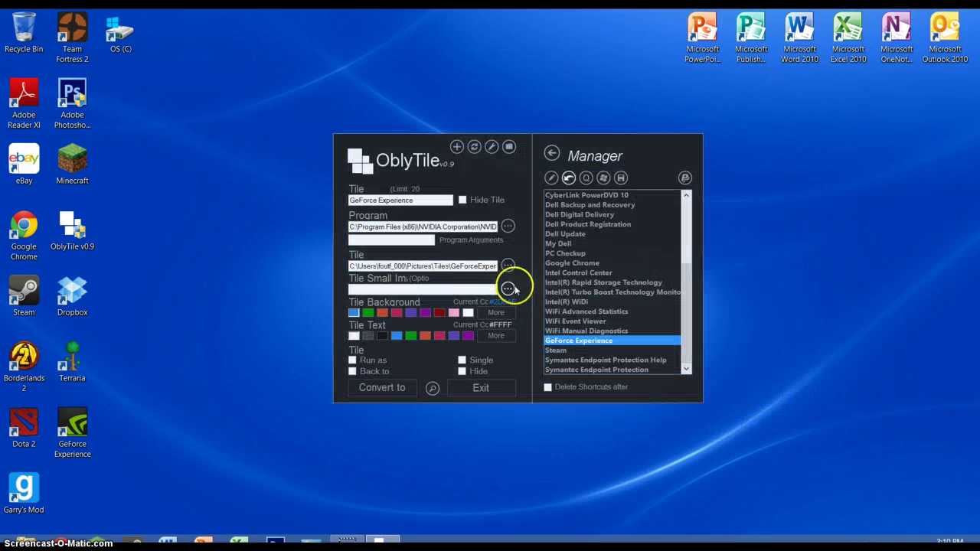
{"action": "left_click", "coordinate": [508, 289]}
{"action": "left_click", "coordinate": [376, 331]}
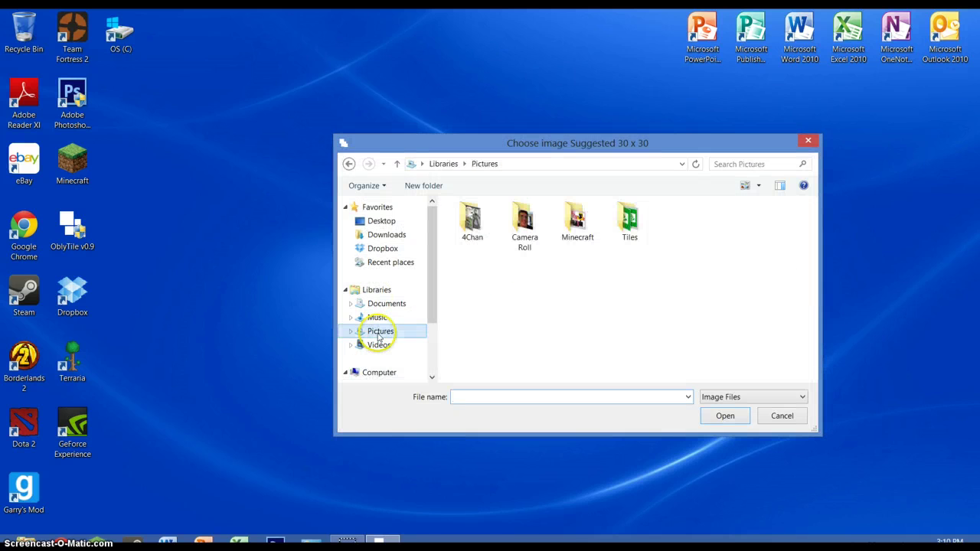
{"action": "double_click", "coordinate": [629, 222]}
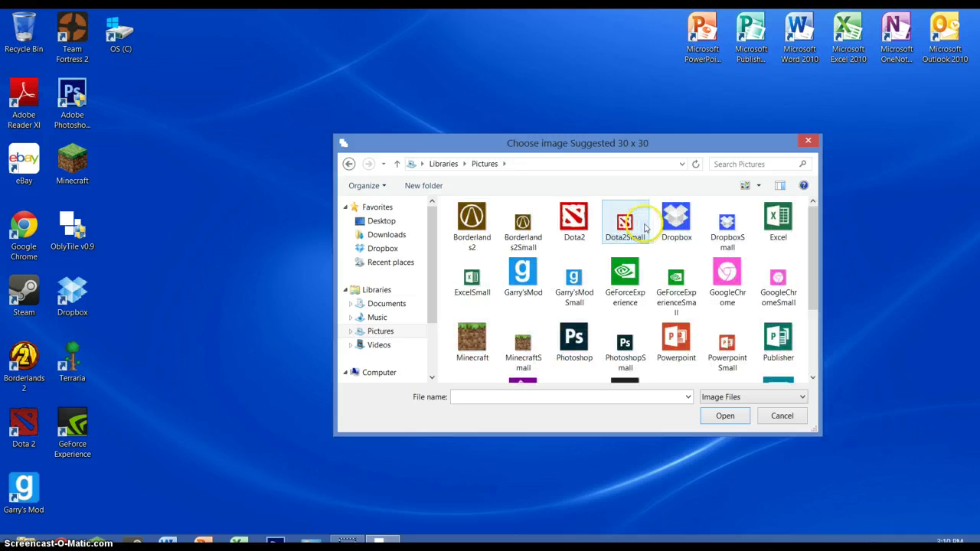
{"action": "double_click", "coordinate": [663, 288]}
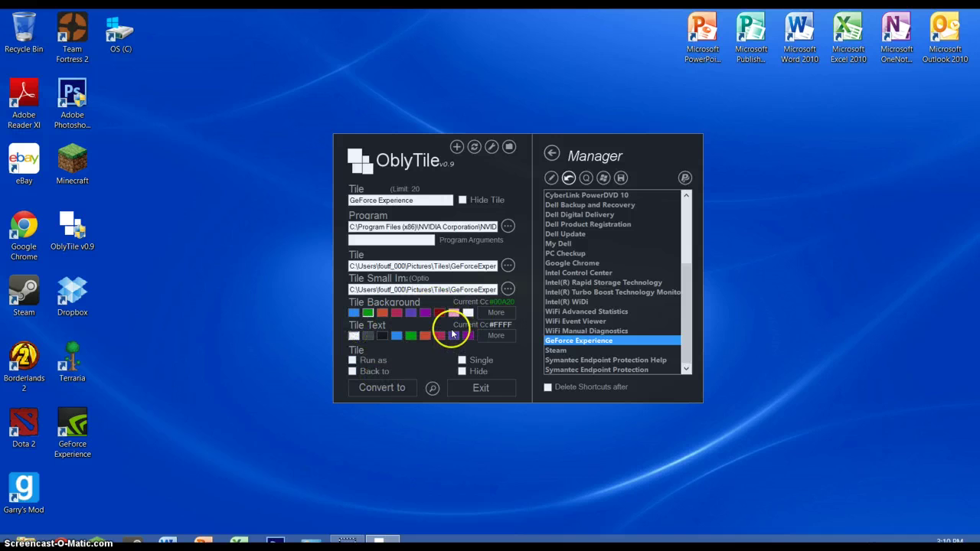
Convert the GeForce Experience shortcut into the green tile.
{"action": "left_click_drag", "start_coordinate": [425, 198], "coordinate": [355, 192]}
{"action": "left_click", "coordinate": [431, 195]}
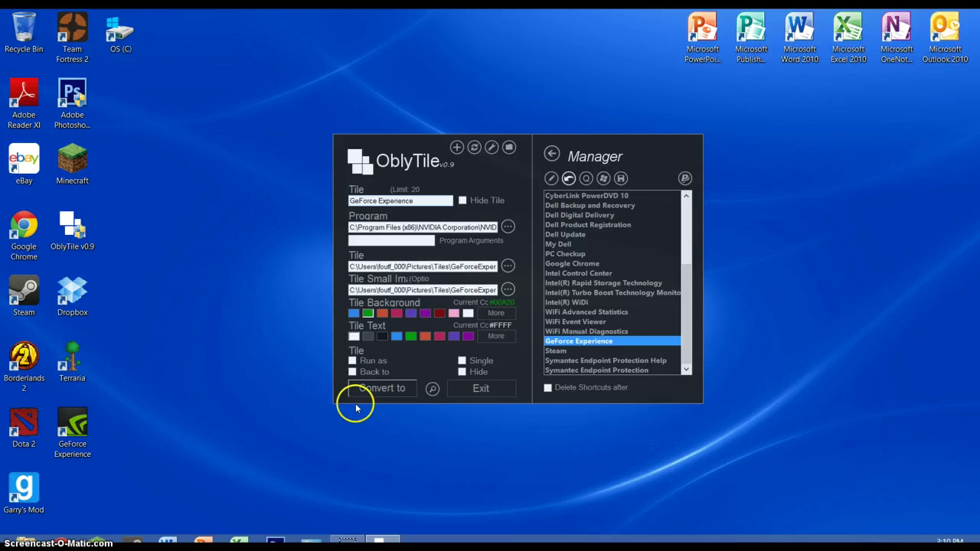
{"action": "key", "text": "Return"}
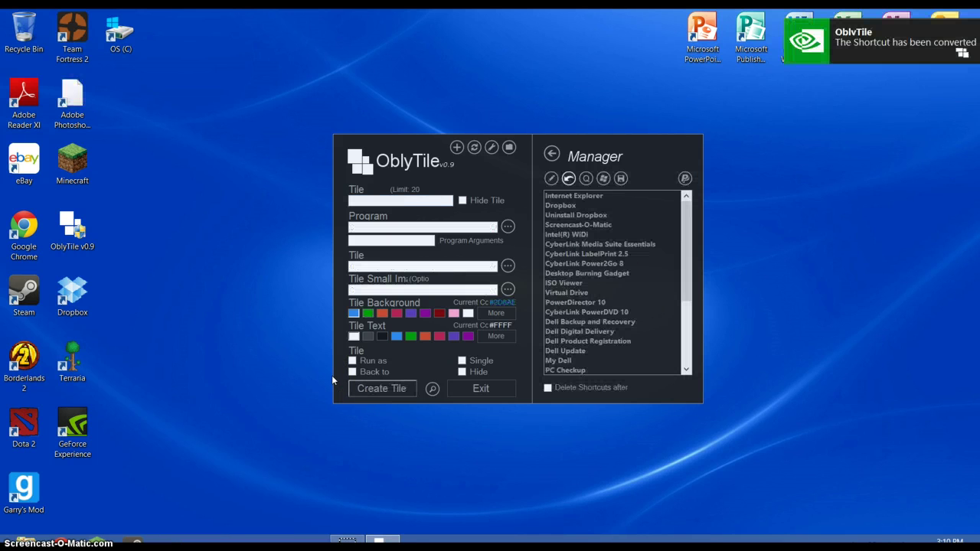
Dismiss the conversion notice and unpin the old grey GeForce Experience tile from Start.
{"action": "left_click", "coordinate": [795, 119]}
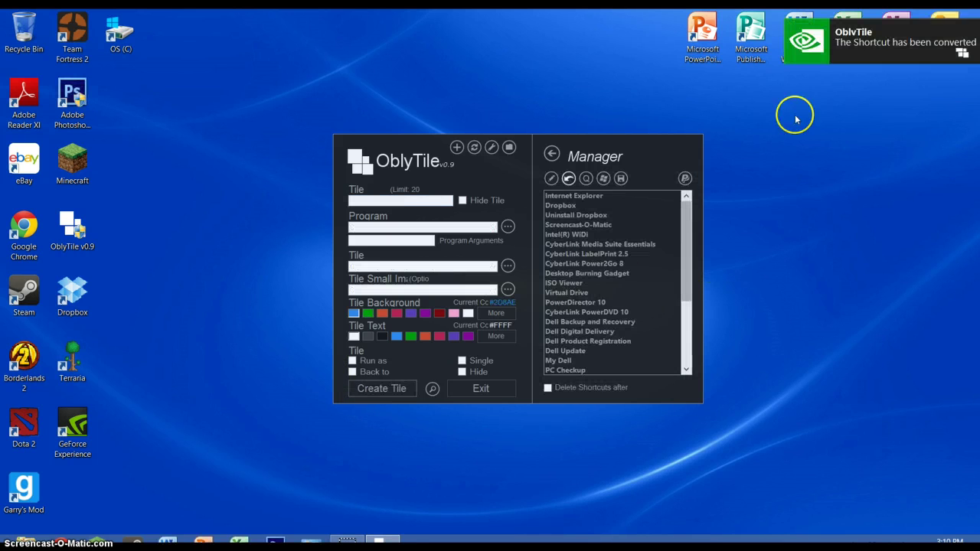
{"action": "left_click", "coordinate": [845, 73]}
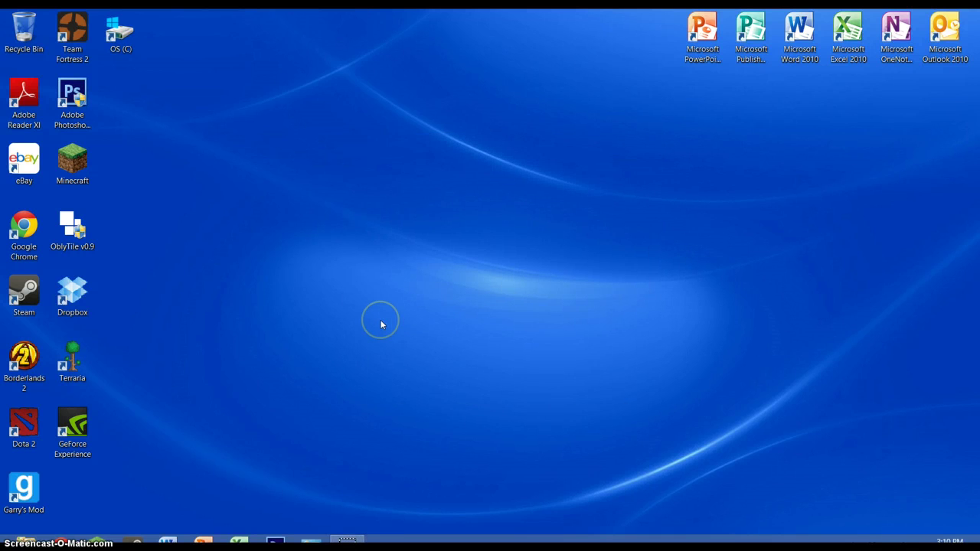
{"action": "key", "text": "super"}
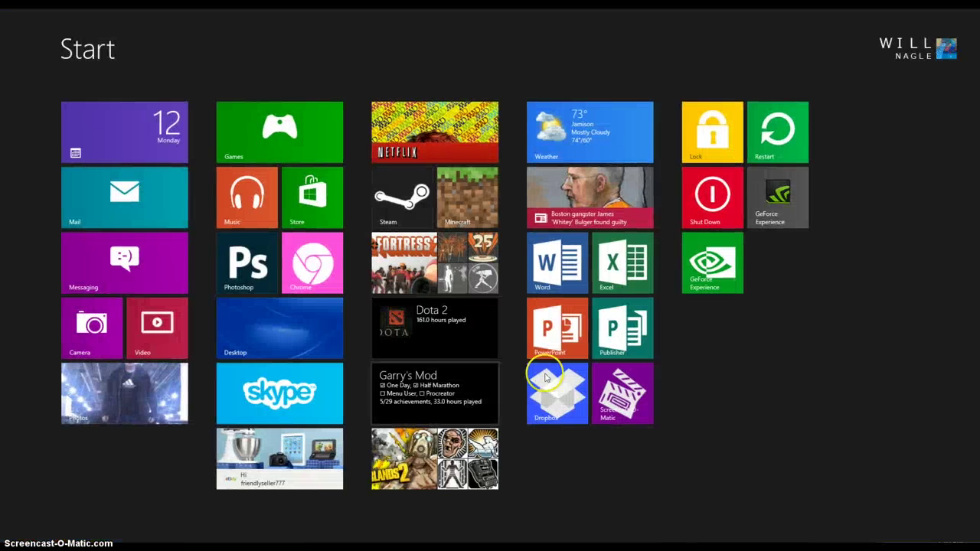
{"action": "right_click", "coordinate": [769, 218]}
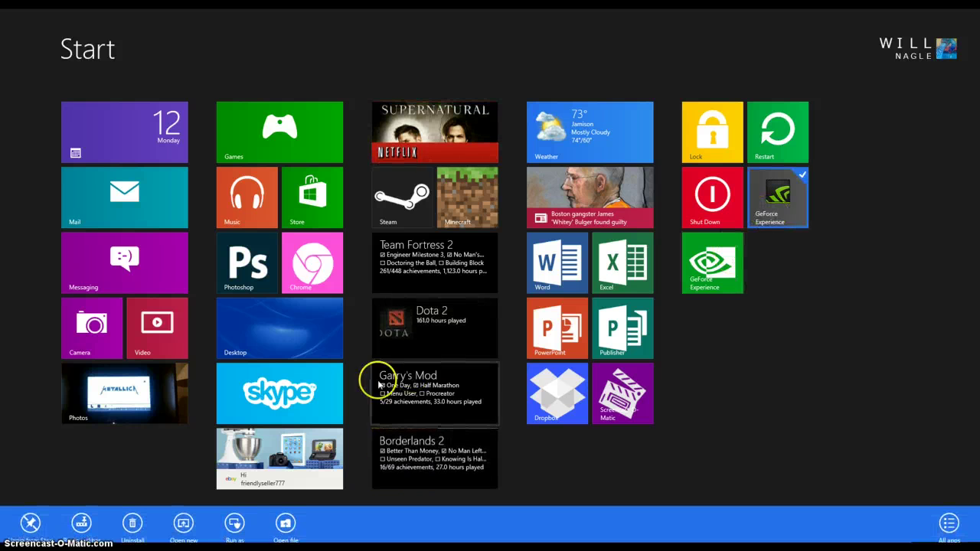
{"action": "left_click", "coordinate": [32, 524]}
Launch GeForce Experience from the new green tile.
{"action": "right_click", "coordinate": [792, 214]}
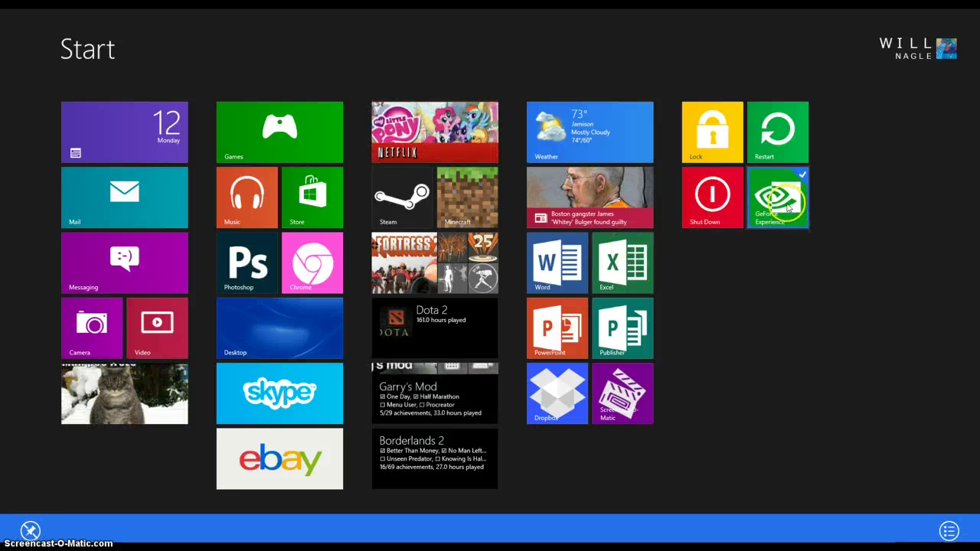
{"action": "right_click", "coordinate": [788, 198]}
{"action": "left_click", "coordinate": [777, 210]}
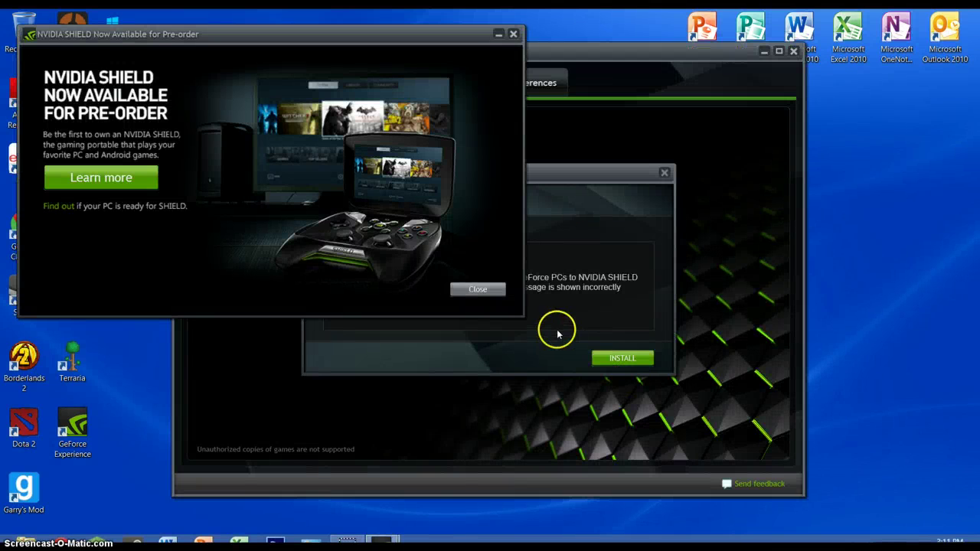
Close the SHIELD promo, start installing the 1.6 update, and close GeForce Experience.
{"action": "left_click", "coordinate": [477, 289]}
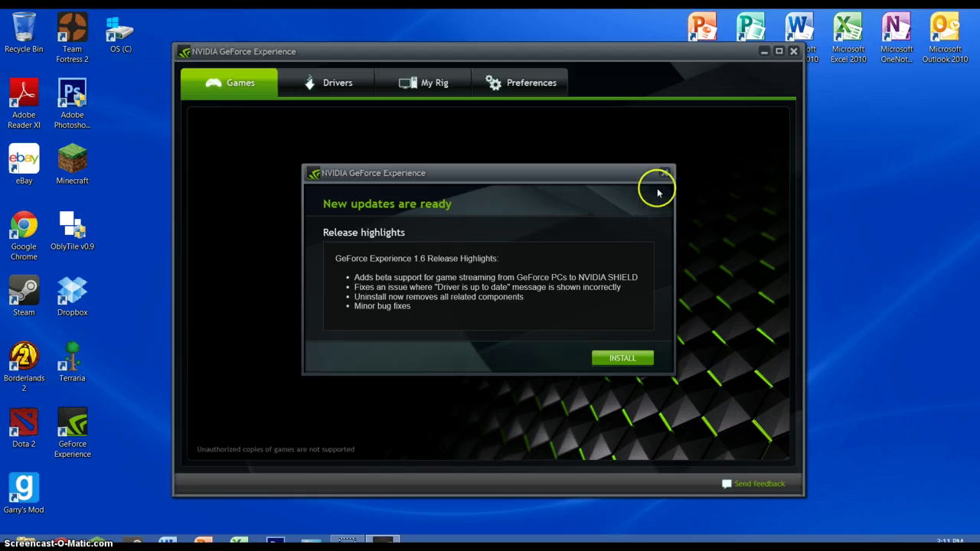
{"action": "left_click", "coordinate": [632, 357]}
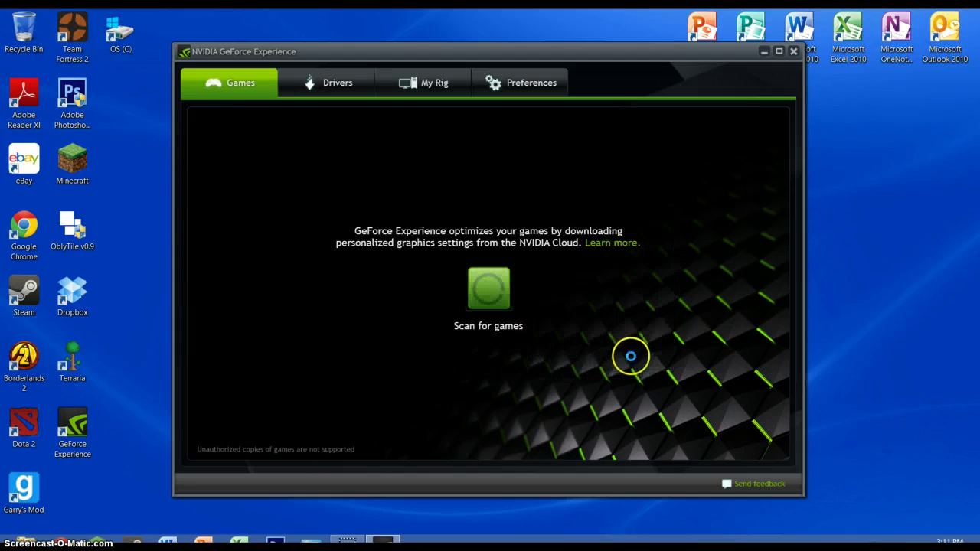
{"action": "left_click", "coordinate": [793, 51]}
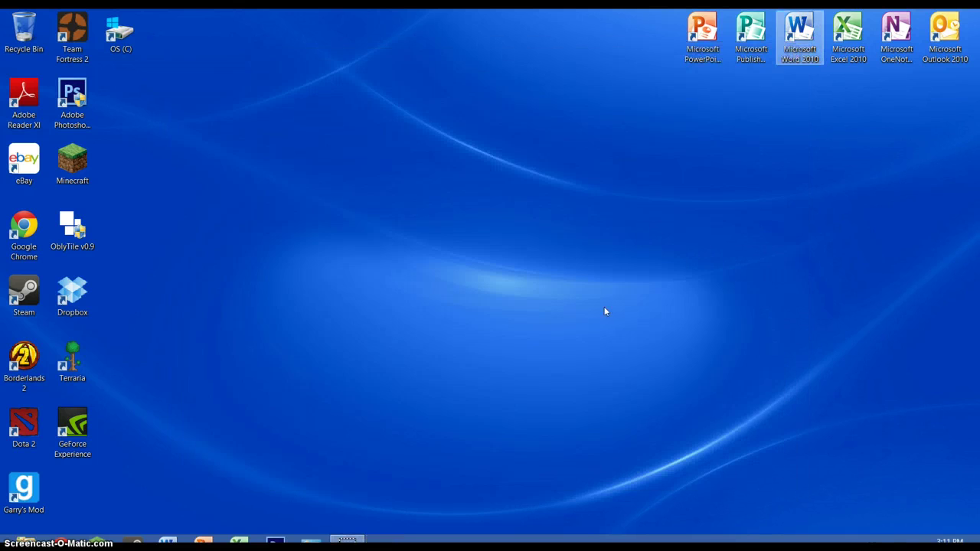